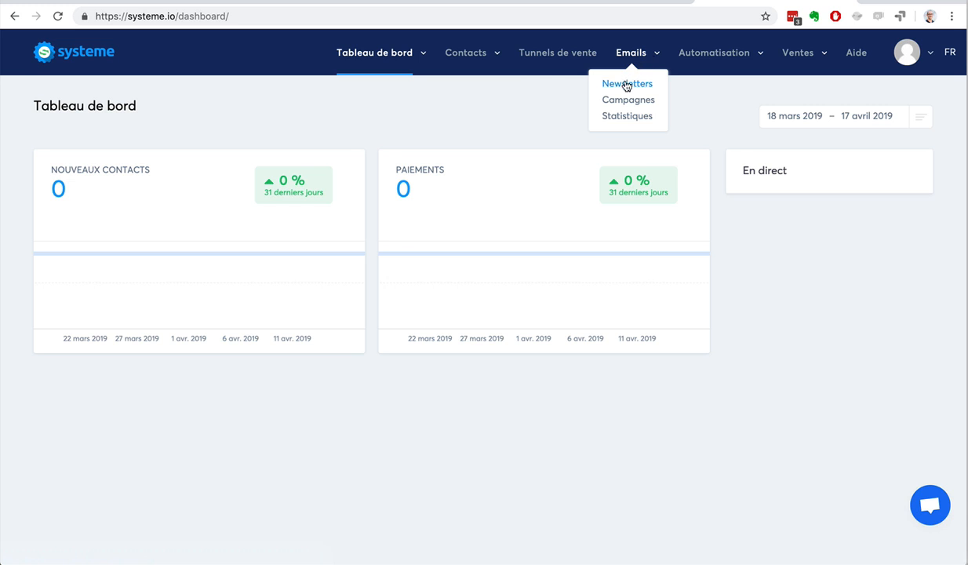
# - Start a new newsletter with the subject "La méthode "AGIR" pour investir dans l'immobilier"
pyautogui.click(627, 83)
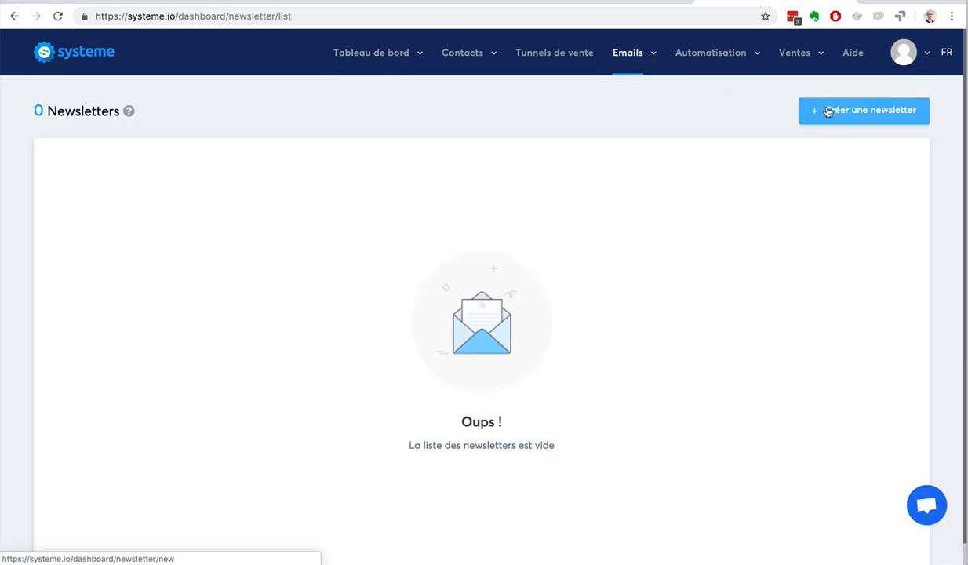
pyautogui.moveTo(641, 55)
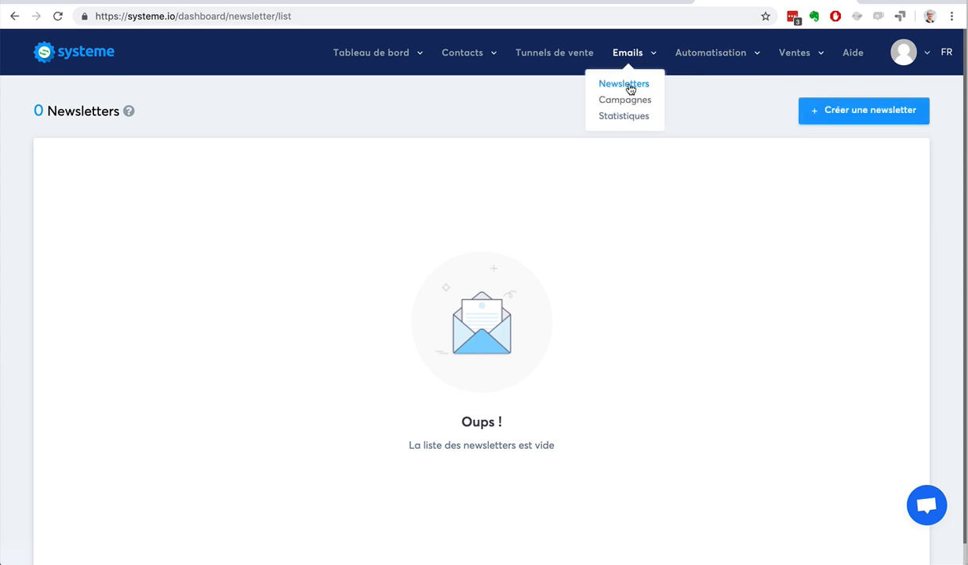
pyautogui.click(859, 112)
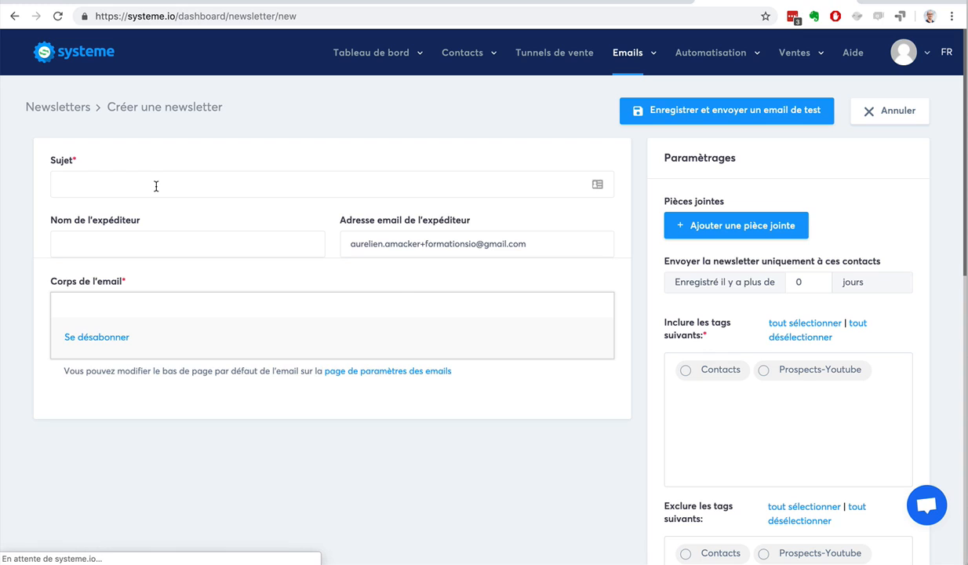
pyautogui.click(156, 185)
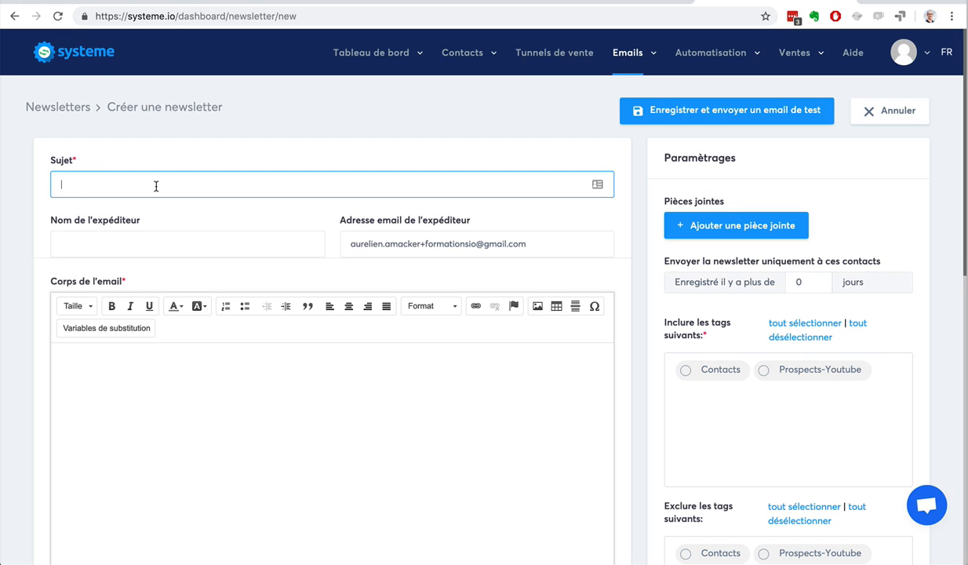
pyautogui.write('La méthode "AGIR" p')
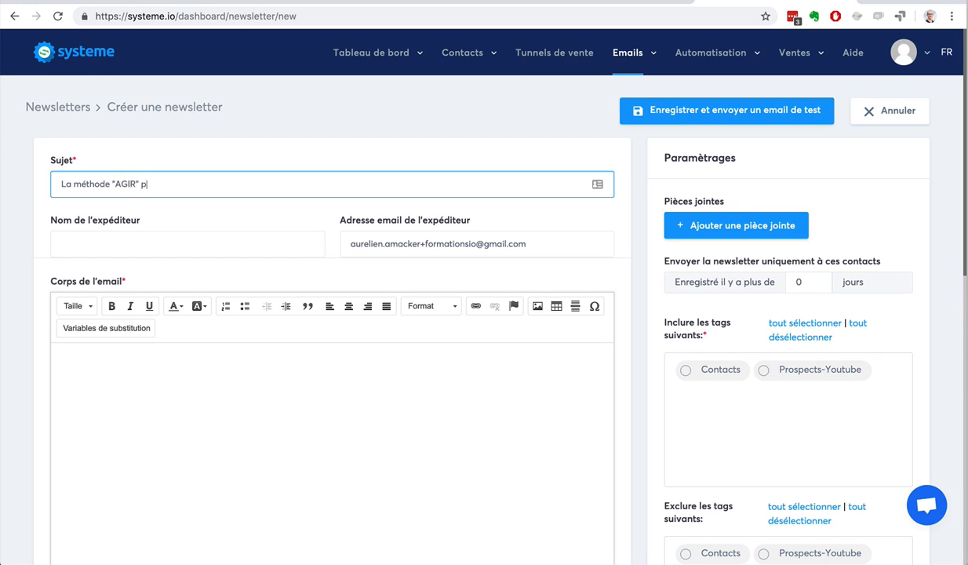
pyautogui.write("our investir dans l'immobilier")
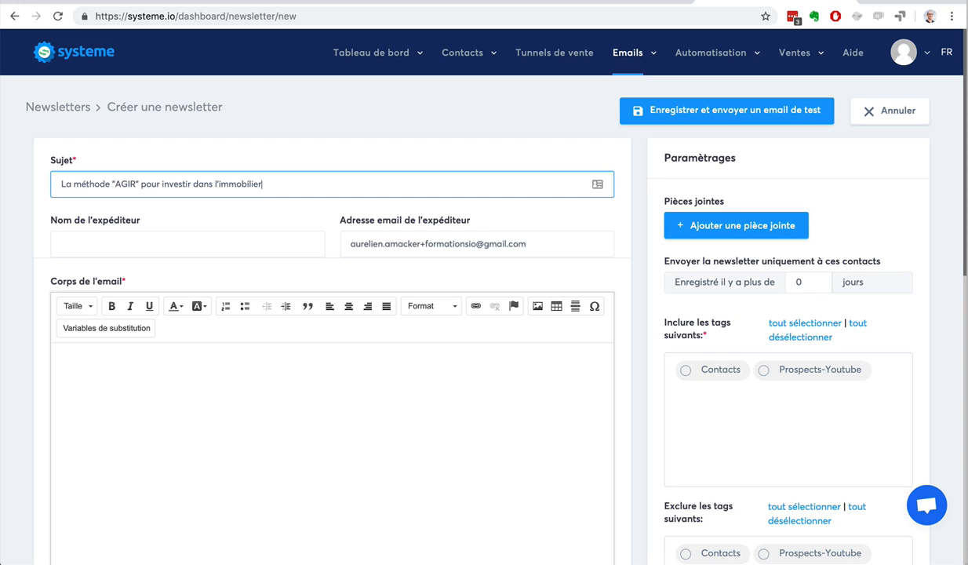
pyautogui.click(122, 244)
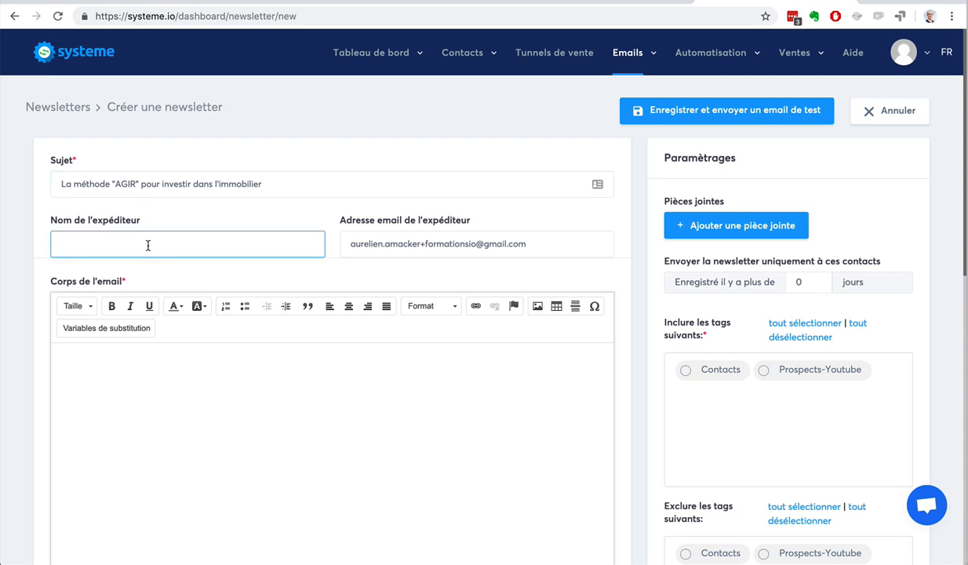
# - Open the account's email settings and check the help for the SendGrid API key
pyautogui.click(906, 54)
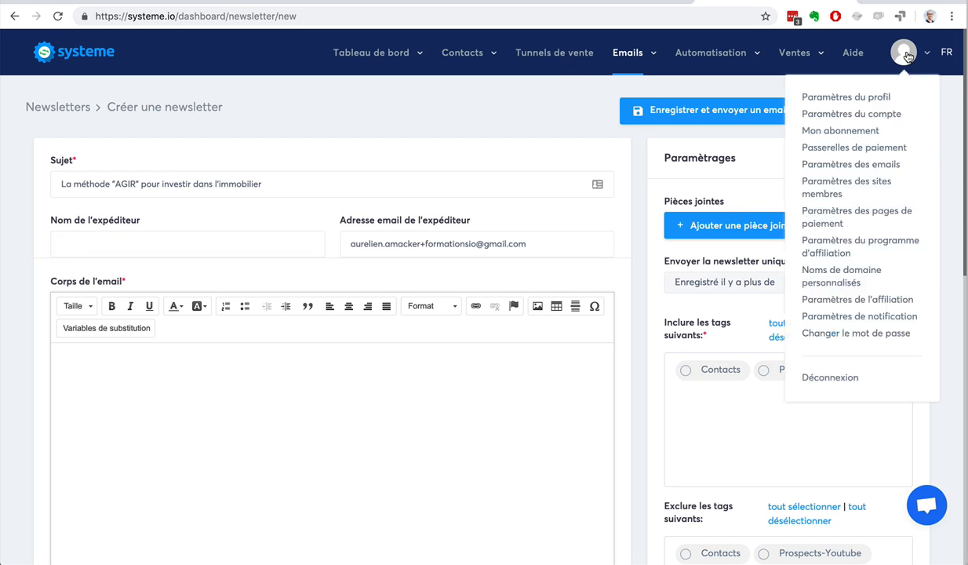
pyautogui.click(863, 166)
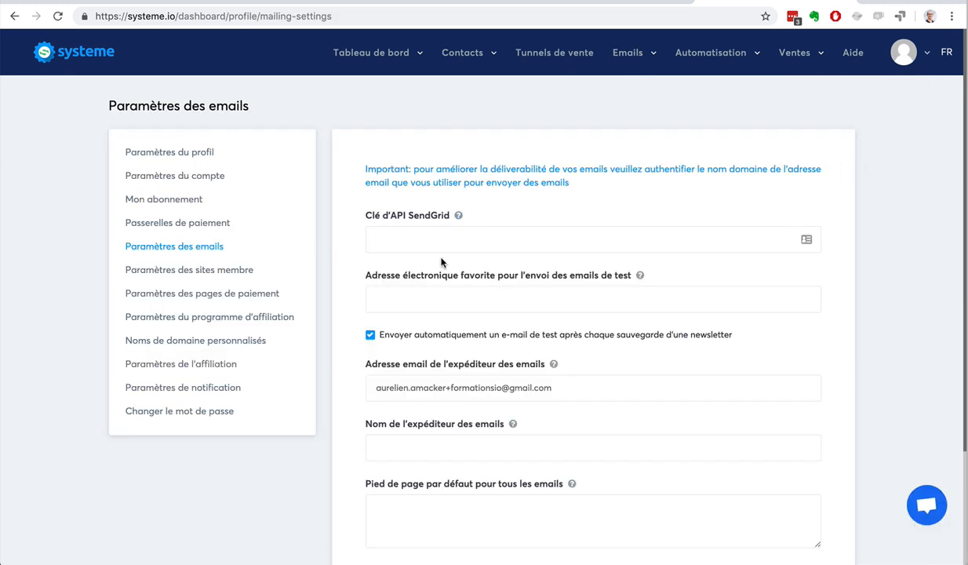
pyautogui.click(417, 232)
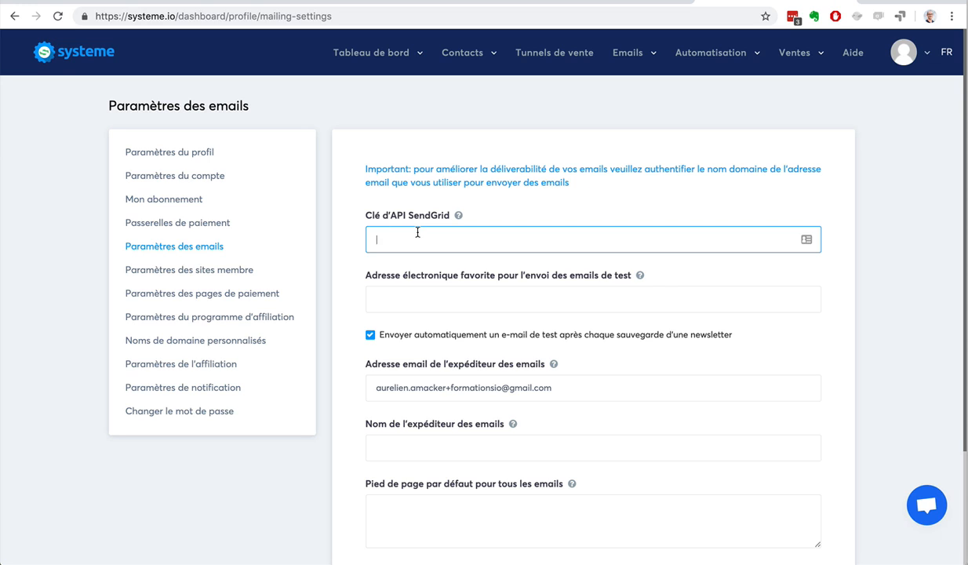
pyautogui.click(459, 216)
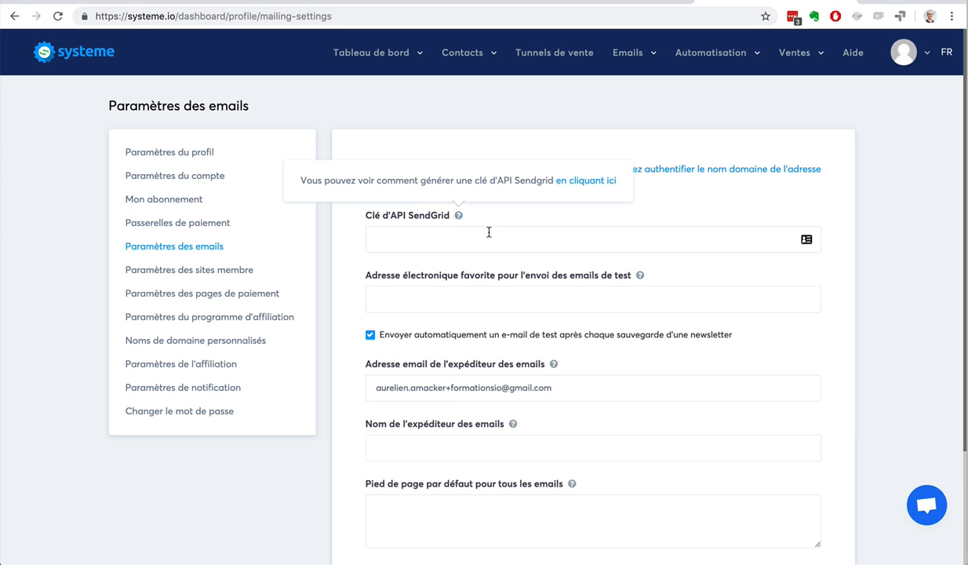
pyautogui.click(487, 232)
pyautogui.click(461, 298)
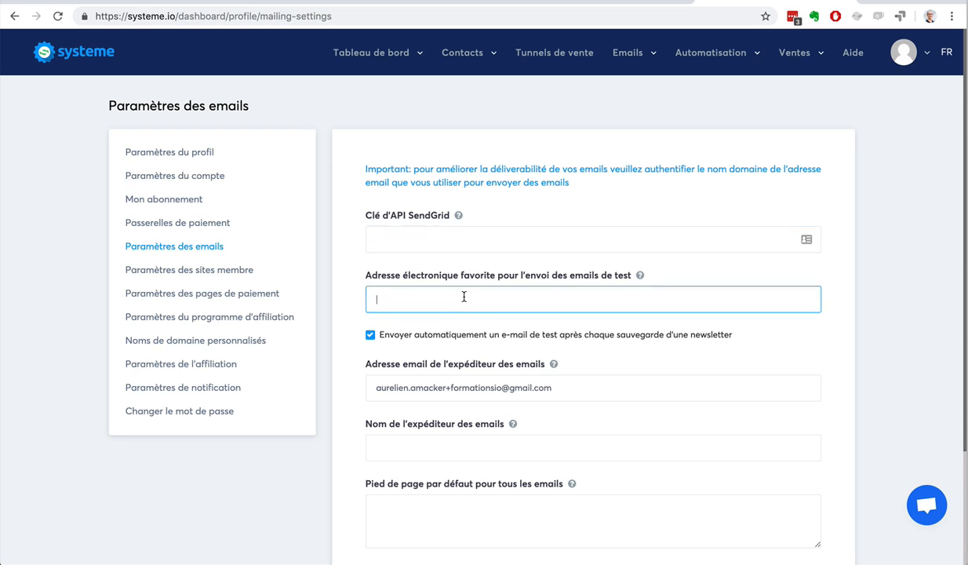
# - Enter the sender's full name as the default email sender name and try to save the email settings
pyautogui.scroll(-1, 666, 413)
pyautogui.scroll(-5, 664, 412)
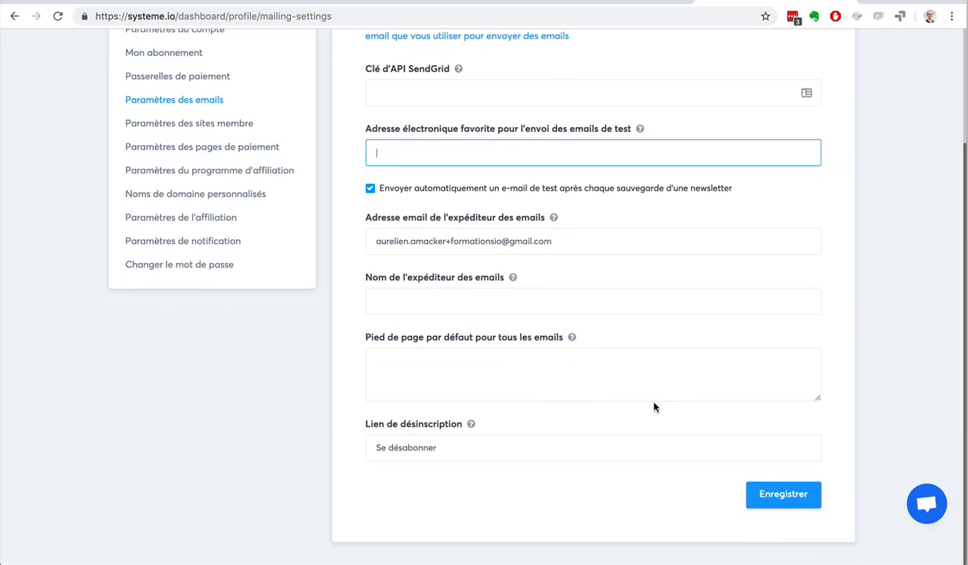
pyautogui.click(498, 312)
pyautogui.write('Aureli')
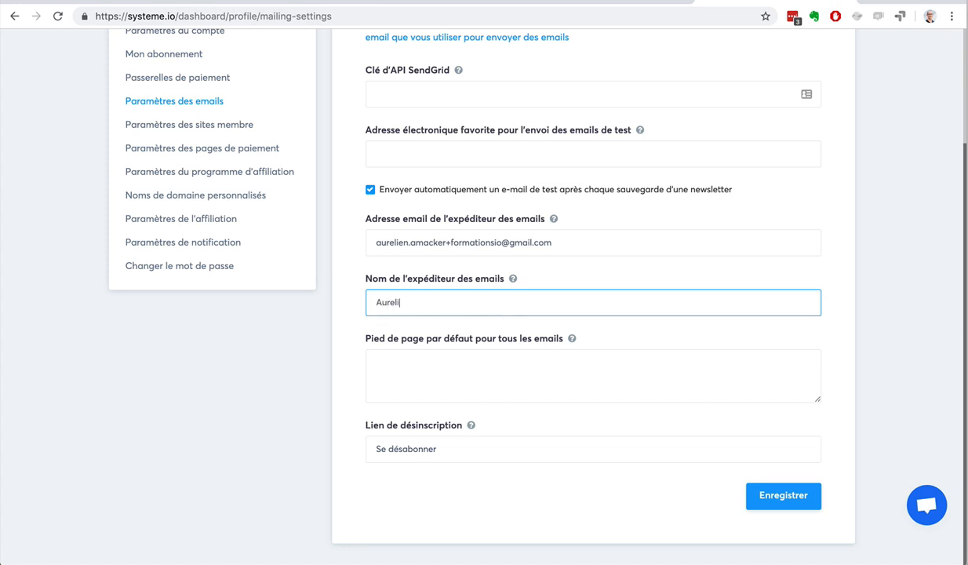
pyautogui.write('en Amacker')
pyautogui.click(486, 367)
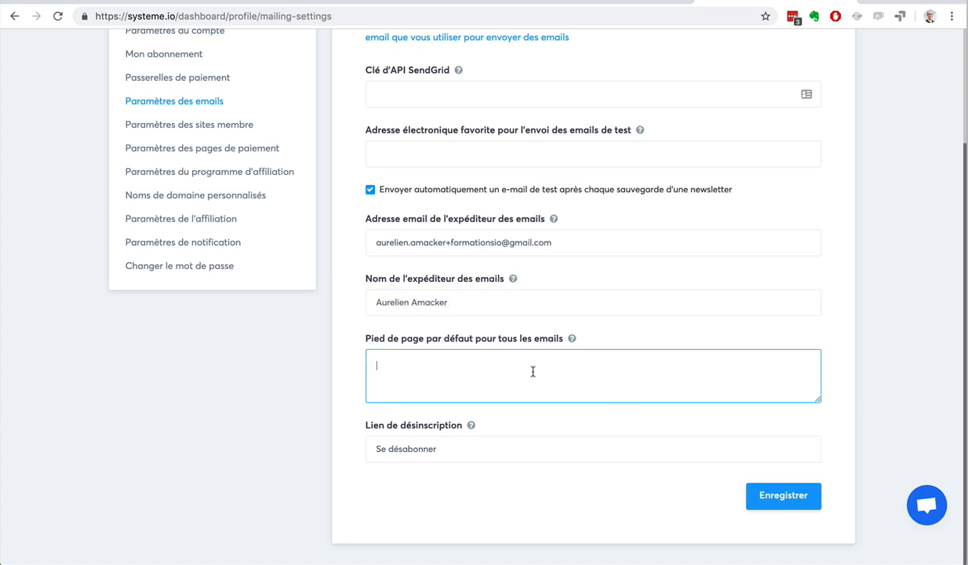
pyautogui.click(781, 501)
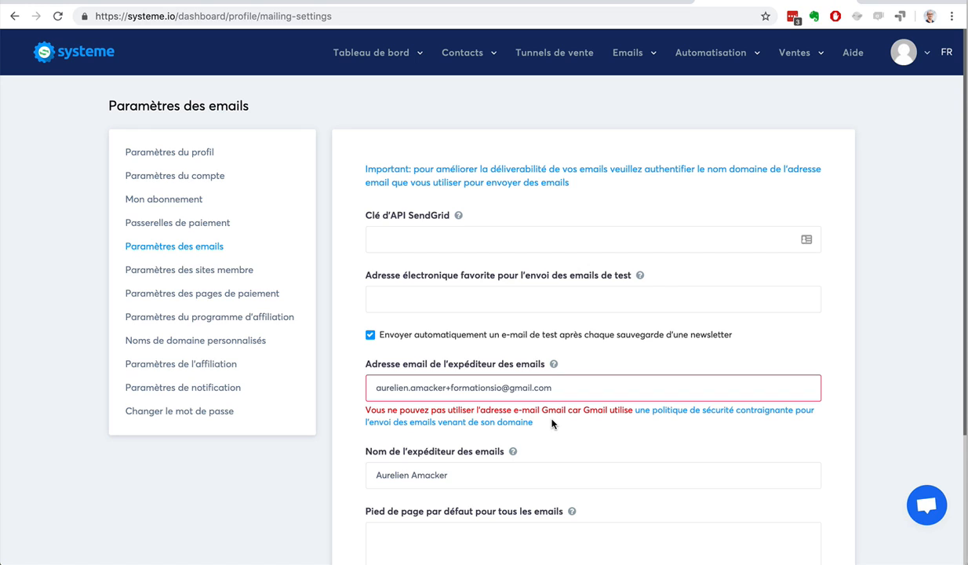
pyautogui.moveTo(555, 388); pyautogui.dragTo(361, 385)
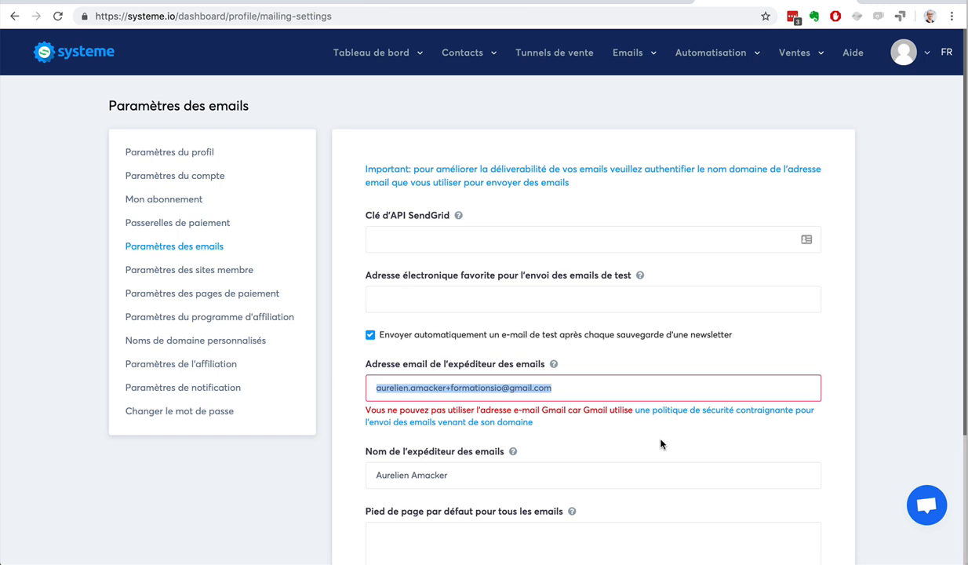
pyautogui.scroll(-3, 784, 408)
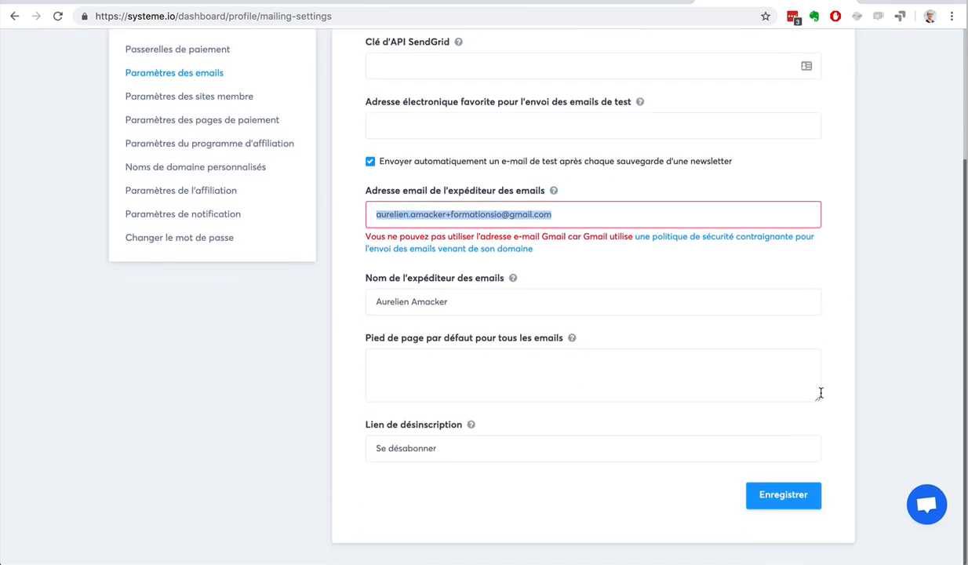
pyautogui.scroll(3, 819, 392)
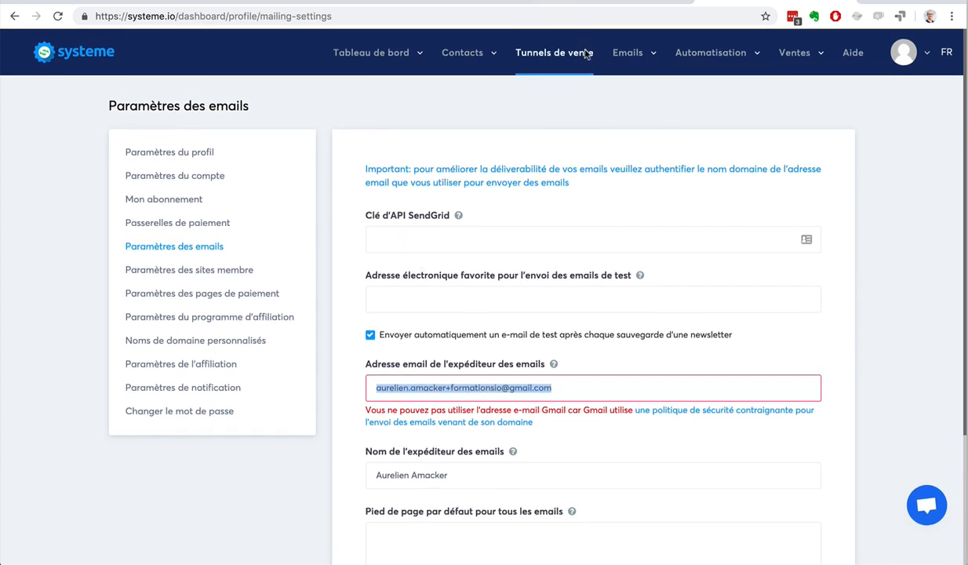
# - Create a new newsletter from the newsletter list and place the cursor in the email body
pyautogui.moveTo(625, 56)
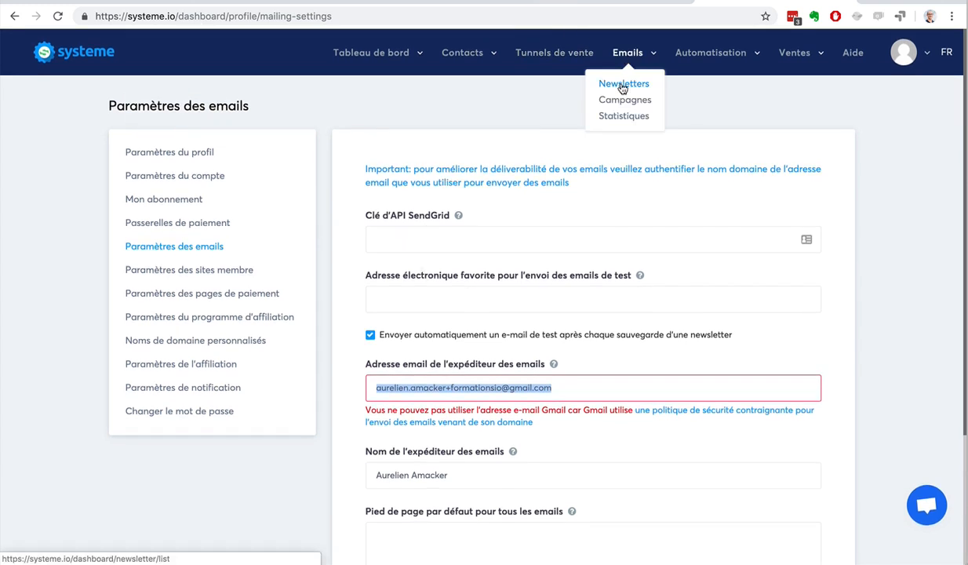
pyautogui.click(622, 85)
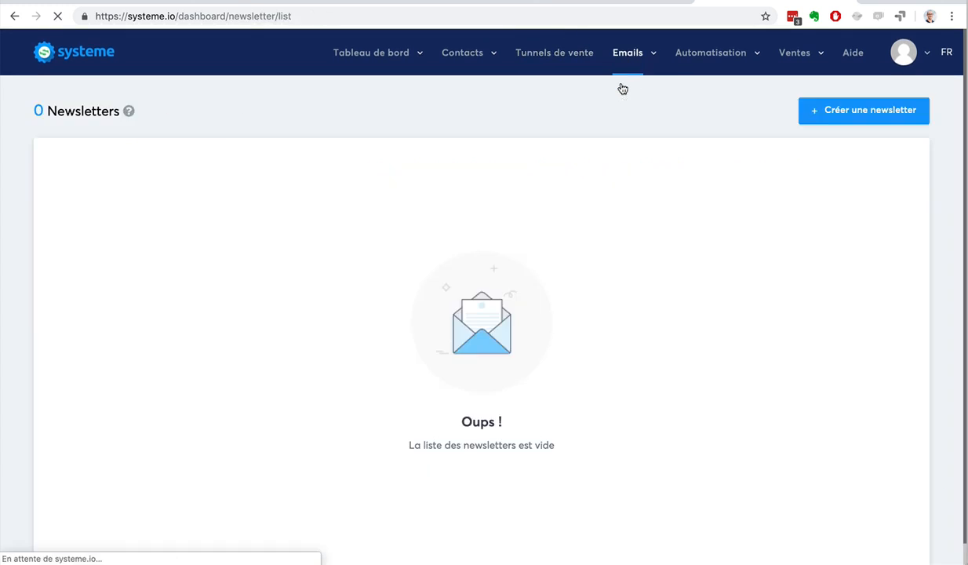
pyautogui.click(822, 104)
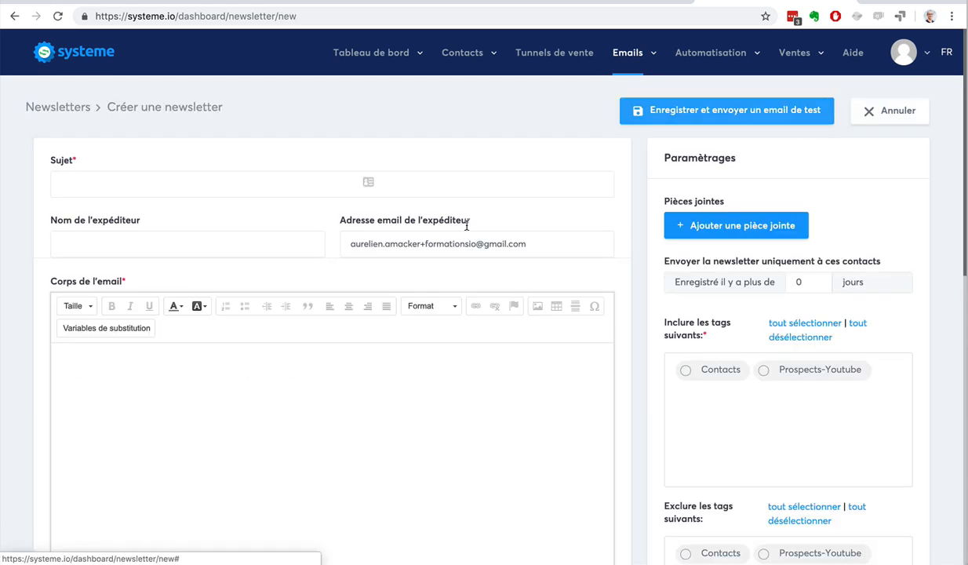
pyautogui.click(222, 188)
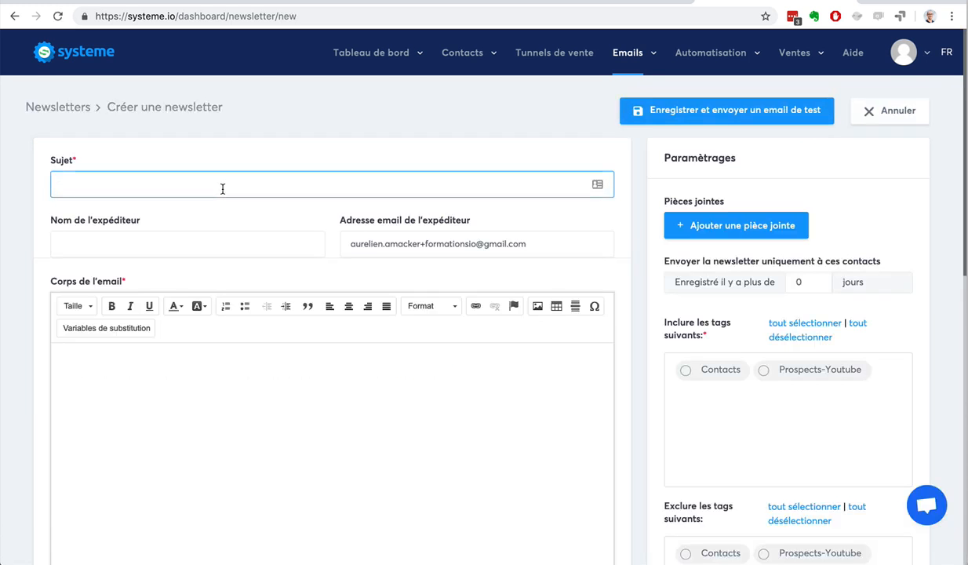
pyautogui.click(189, 369)
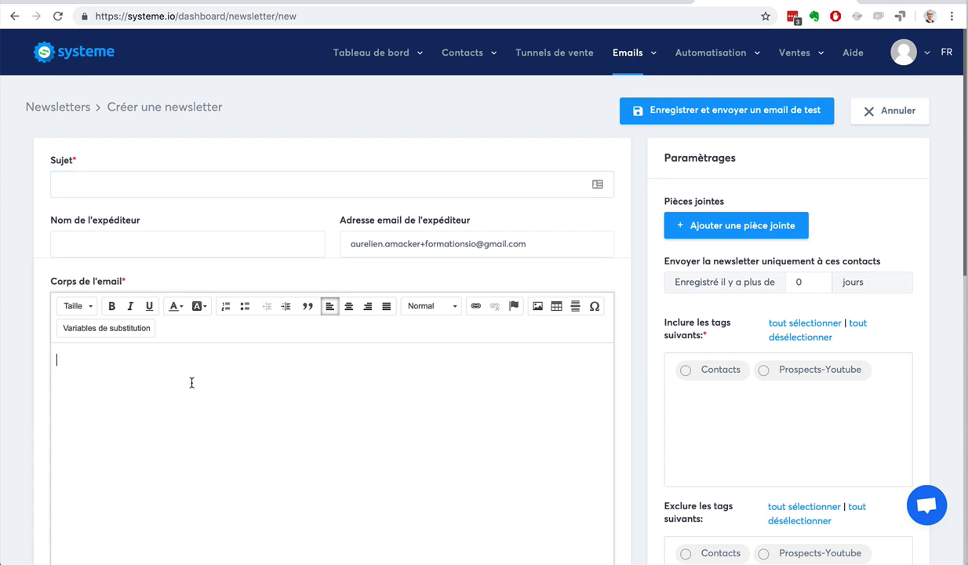
# - Include the tags Contacts and Prospects-Youtube in the newsletter's recipients
pyautogui.scroll(-1, 194, 382)
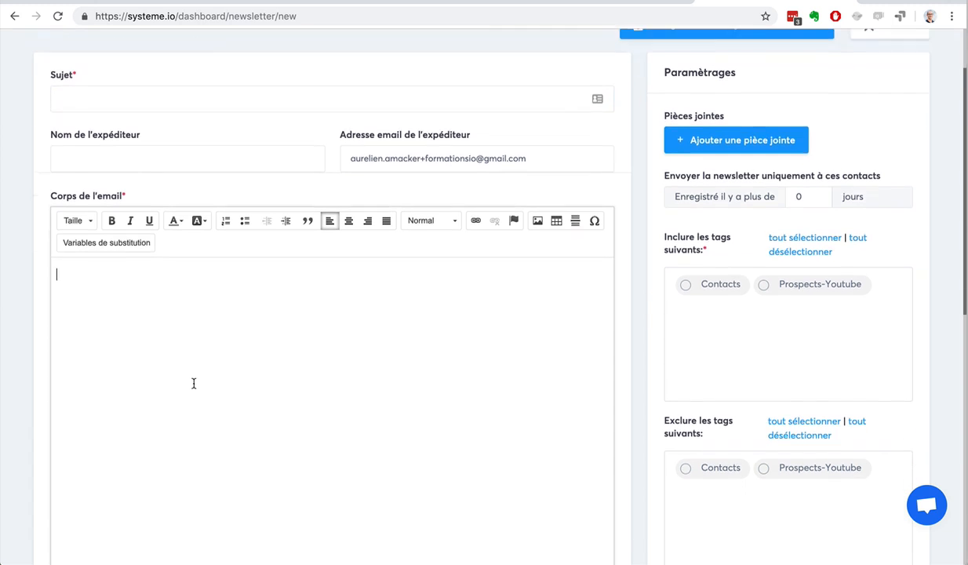
pyautogui.click(686, 284)
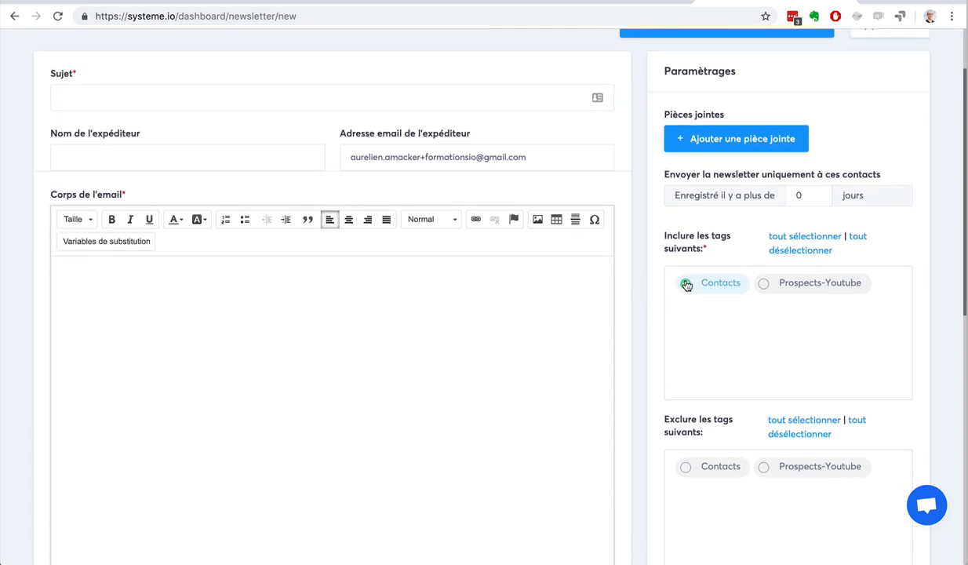
pyautogui.click(772, 286)
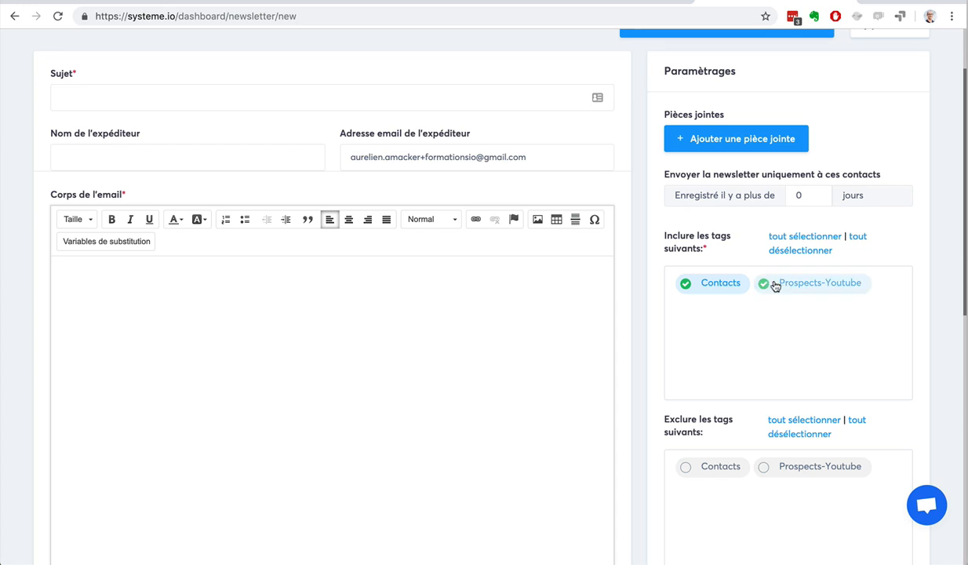
# - Restrict the newsletter to contacts registered more than 14 days ago
pyautogui.click(816, 195)
pyautogui.write('7')
pyautogui.click(816, 193)
pyautogui.click(816, 193)
pyautogui.click(816, 193)
pyautogui.click(815, 193)
pyautogui.click(815, 193)
pyautogui.click(816, 193)
pyautogui.click(815, 193)
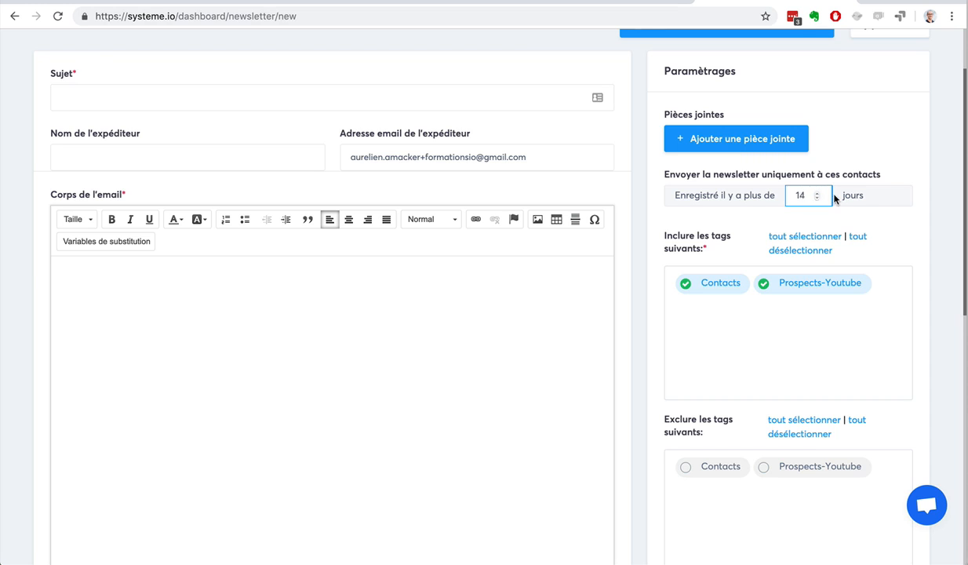
# - Exclude the Contacts tag from the newsletter's recipients
pyautogui.scroll(-3, 878, 251)
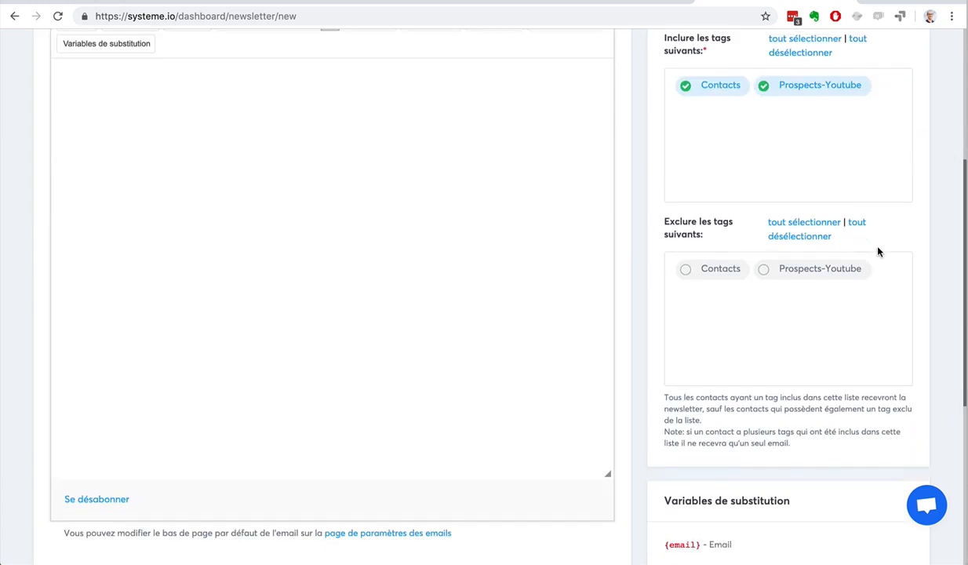
pyautogui.click(707, 267)
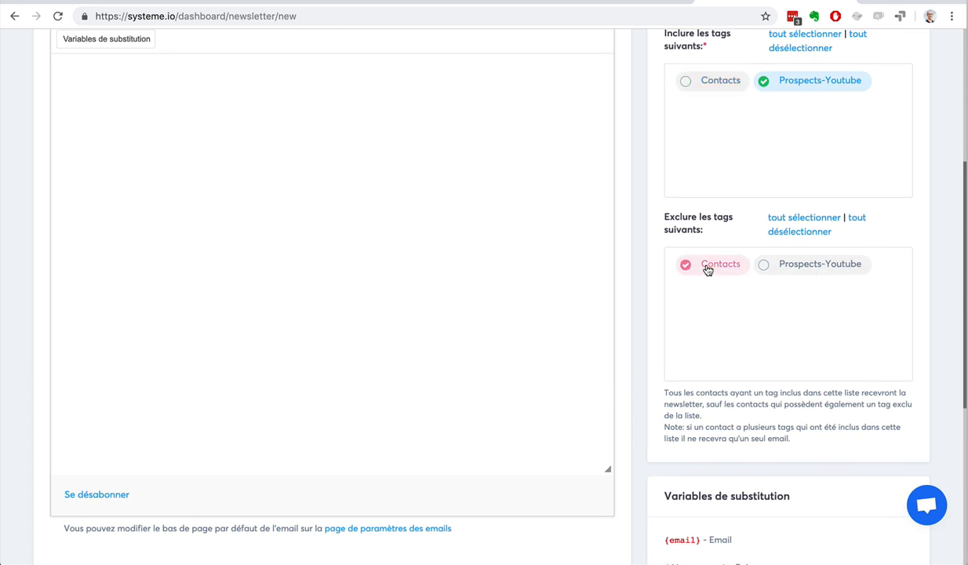
pyautogui.click(699, 81)
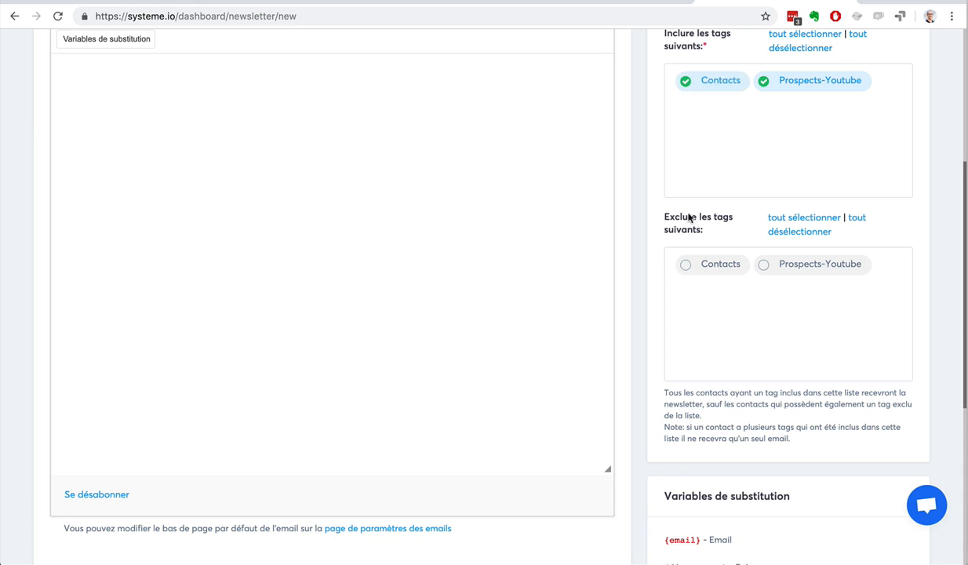
pyautogui.click(689, 267)
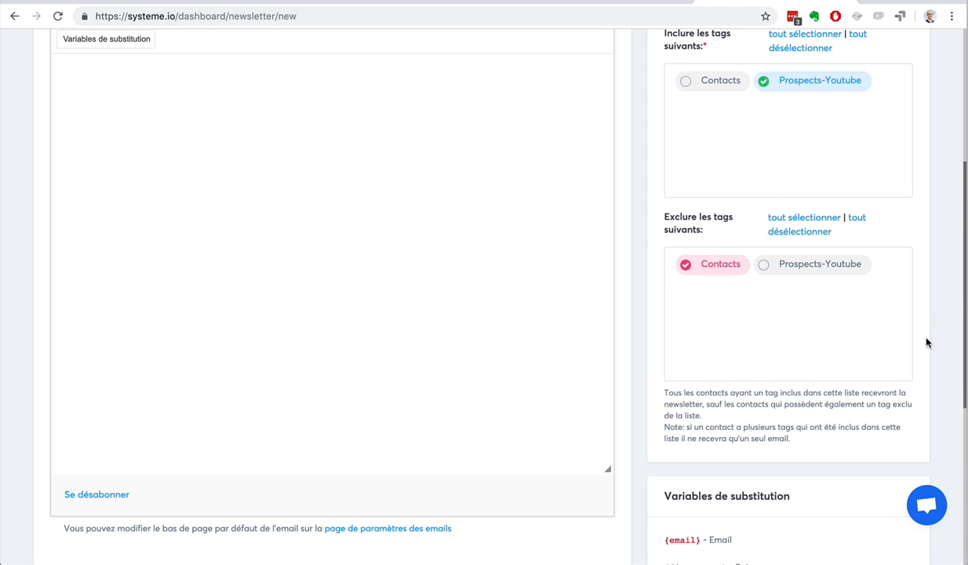
# - Examine the available substitution variables, including those for first name, last name and phone number
pyautogui.scroll(-4, 926, 341)
pyautogui.scroll(-1, 722, 296)
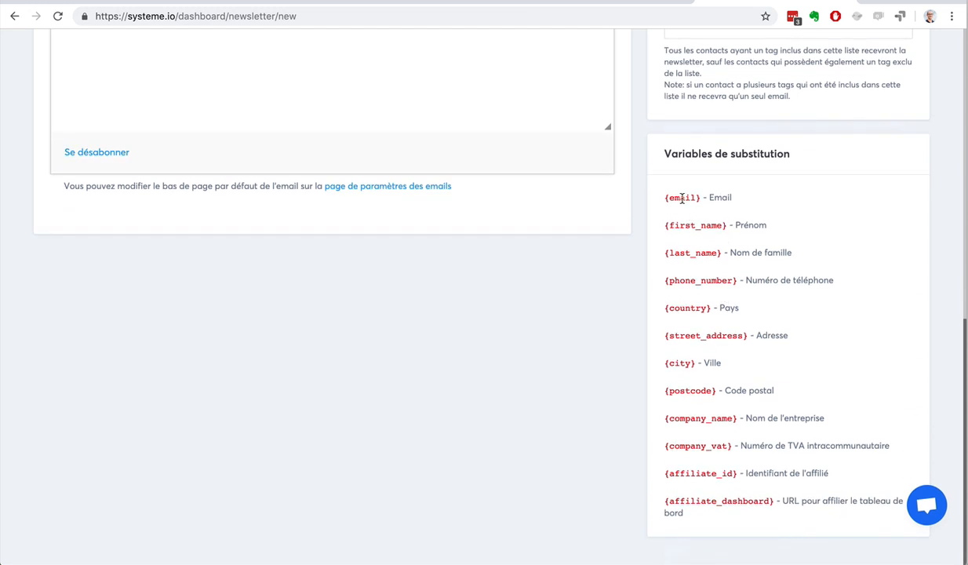
pyautogui.doubleClick(751, 224)
pyautogui.moveTo(731, 252); pyautogui.dragTo(791, 252)
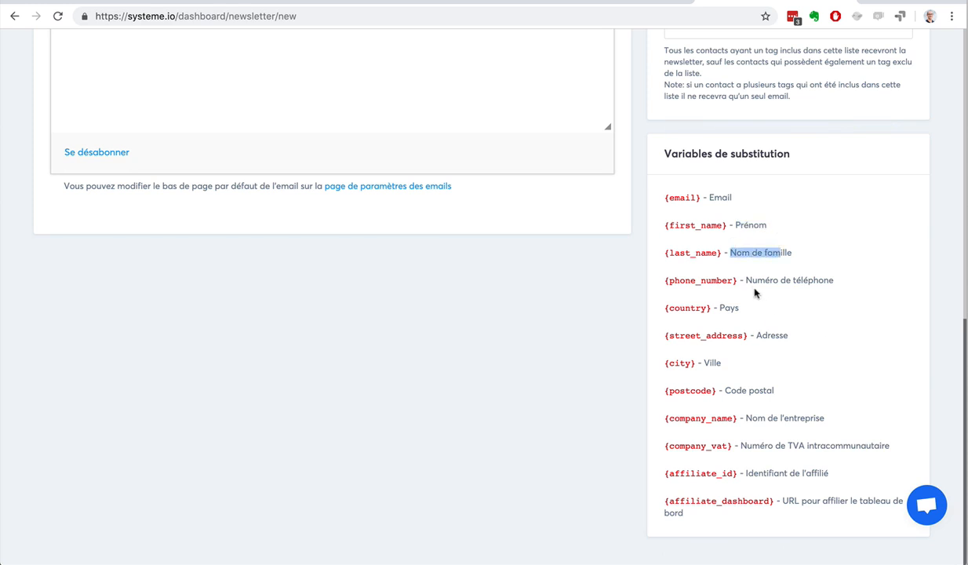
pyautogui.moveTo(745, 280); pyautogui.dragTo(813, 291)
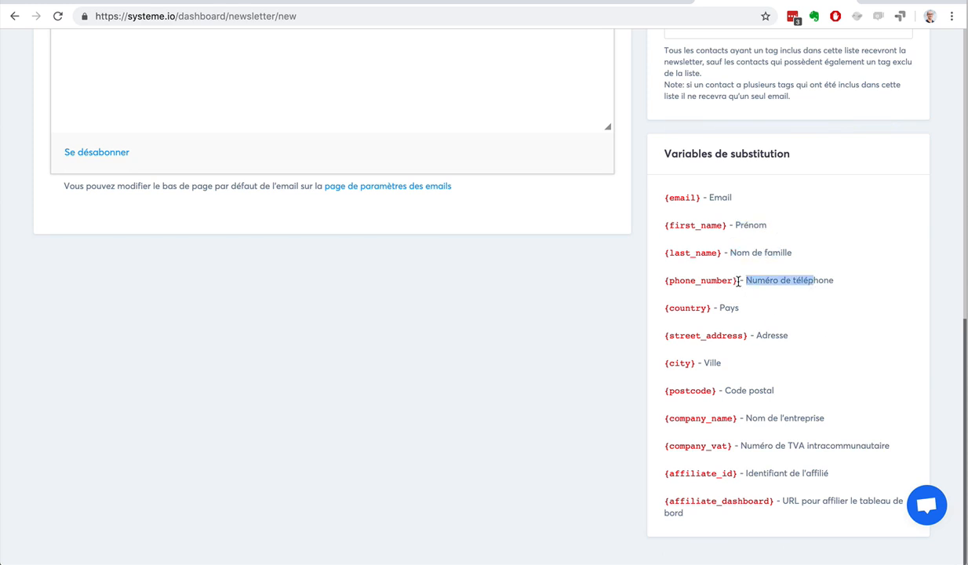
# - Copy the {phone_number} substitution variable into the newsletter's email body
pyautogui.moveTo(737, 280); pyautogui.dragTo(666, 278)
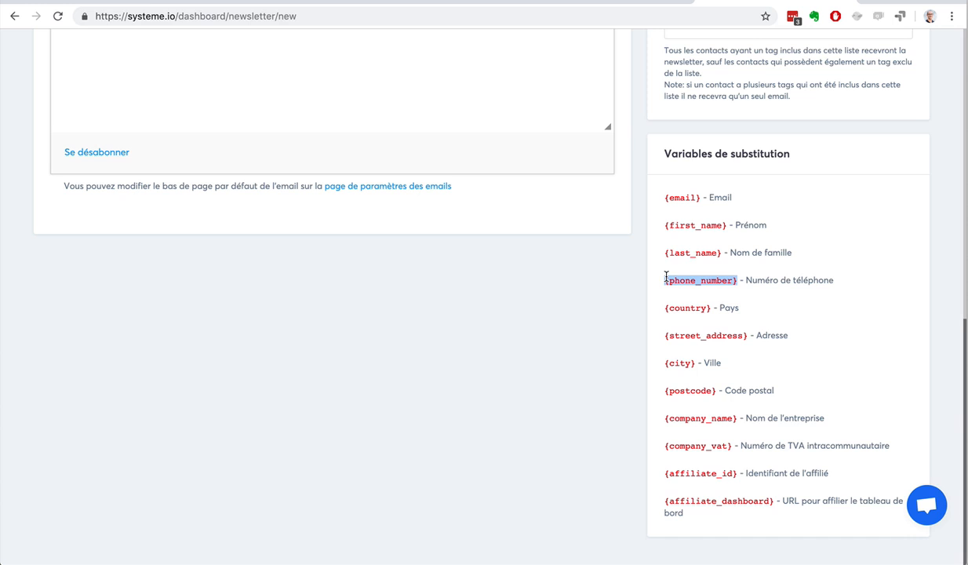
pyautogui.hotkey('ctrl', 'c')
pyautogui.scroll(4, 235, 149)
pyautogui.click(229, 145)
pyautogui.hotkey('ctrl', 'v')
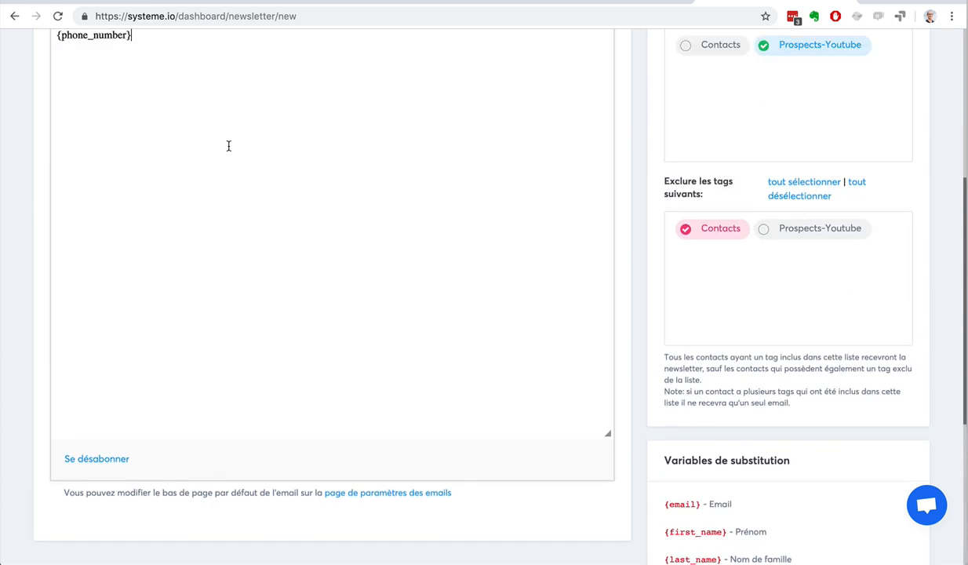
pyautogui.scroll(2, 225, 146)
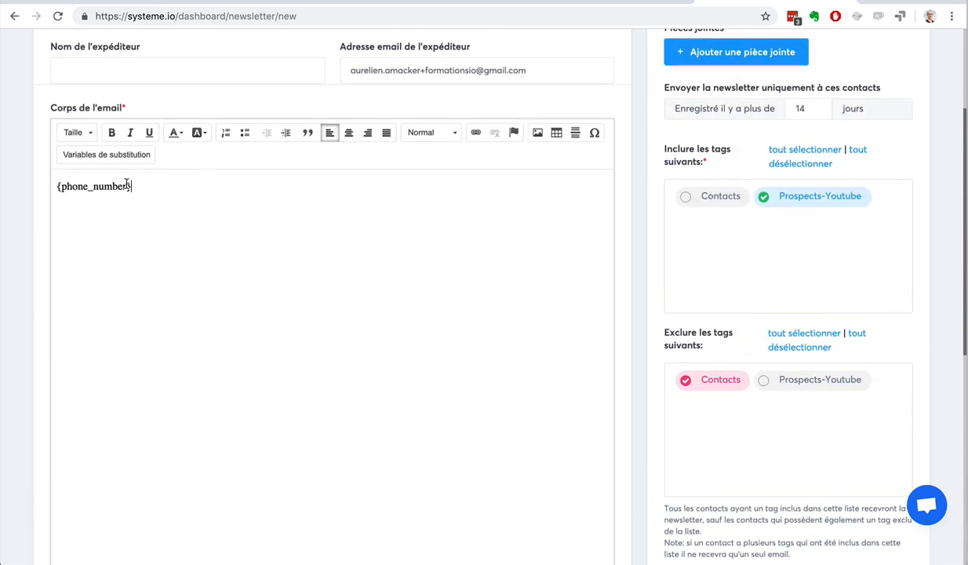
# - Examine the phone number variable in the email body and review the rest of the newsletter form
pyautogui.moveTo(126, 184); pyautogui.dragTo(62, 185)
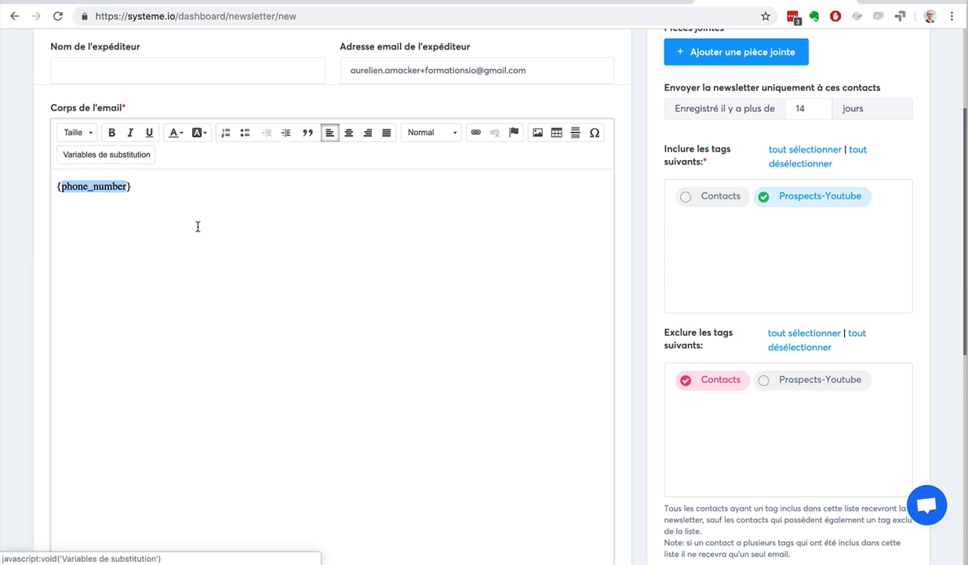
pyautogui.scroll(3, 197, 225)
pyautogui.moveTo(145, 297); pyautogui.dragTo(43, 287)
pyautogui.scroll(2, 109, 294)
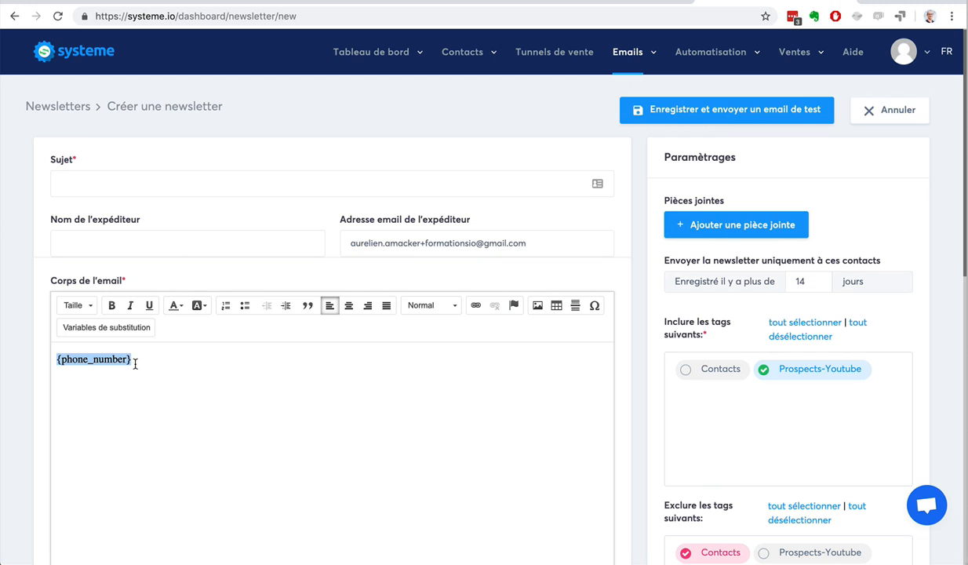
pyautogui.moveTo(138, 360); pyautogui.dragTo(53, 352)
pyautogui.click(236, 377)
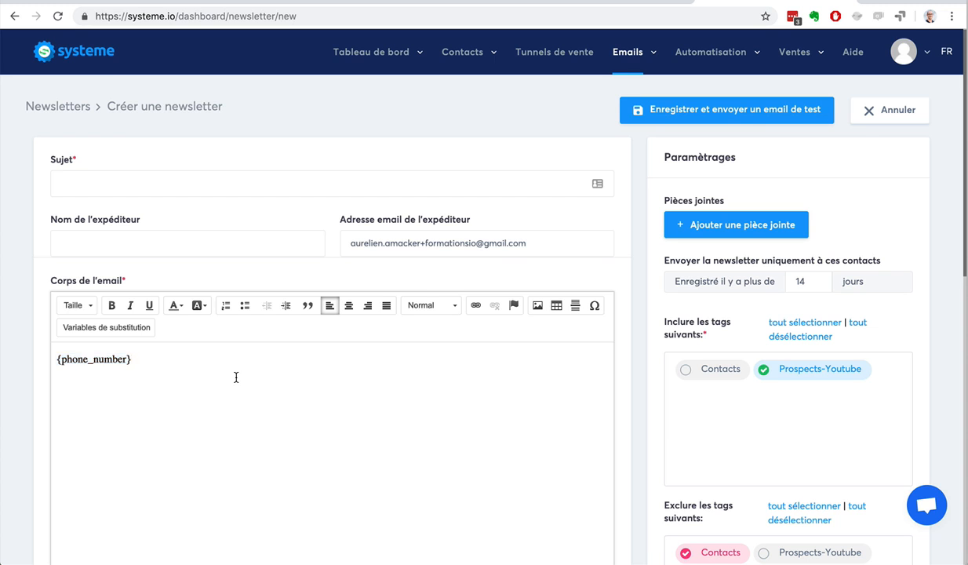
pyautogui.scroll(-3, 236, 378)
pyautogui.scroll(-5, 236, 377)
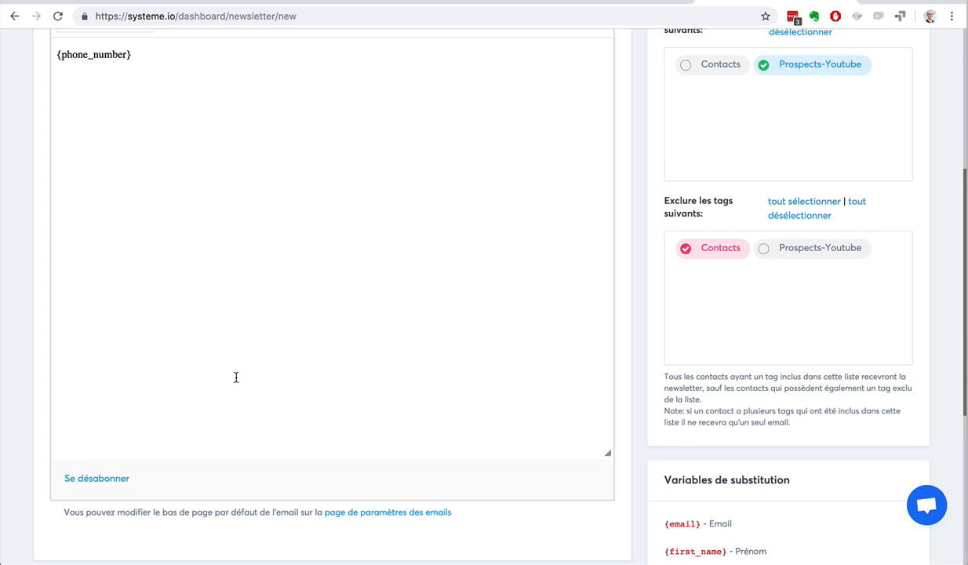
pyautogui.scroll(-3, 237, 377)
pyautogui.scroll(10, 236, 377)
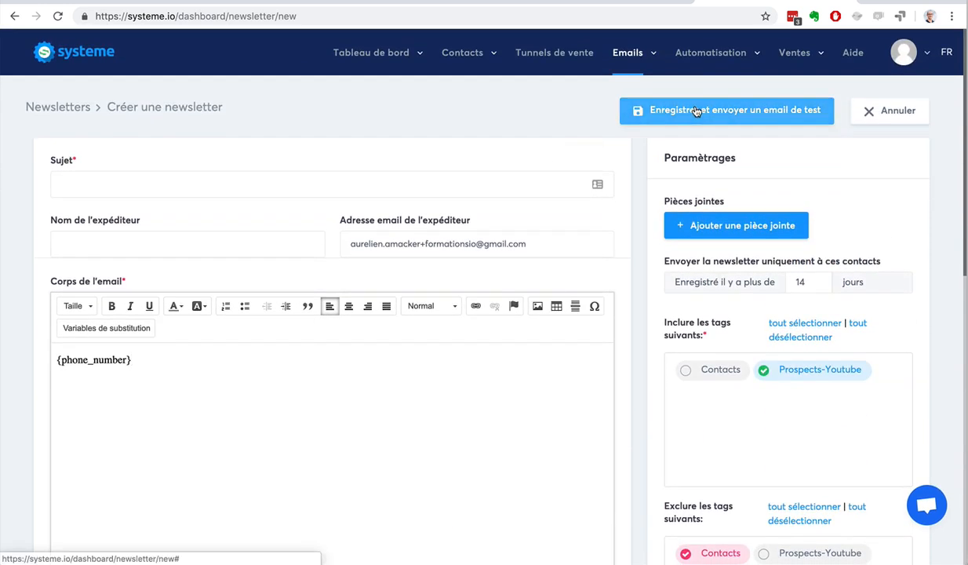
# - Set the newsletter's subject to "titre" and try to save it and send a test email
pyautogui.click(695, 117)
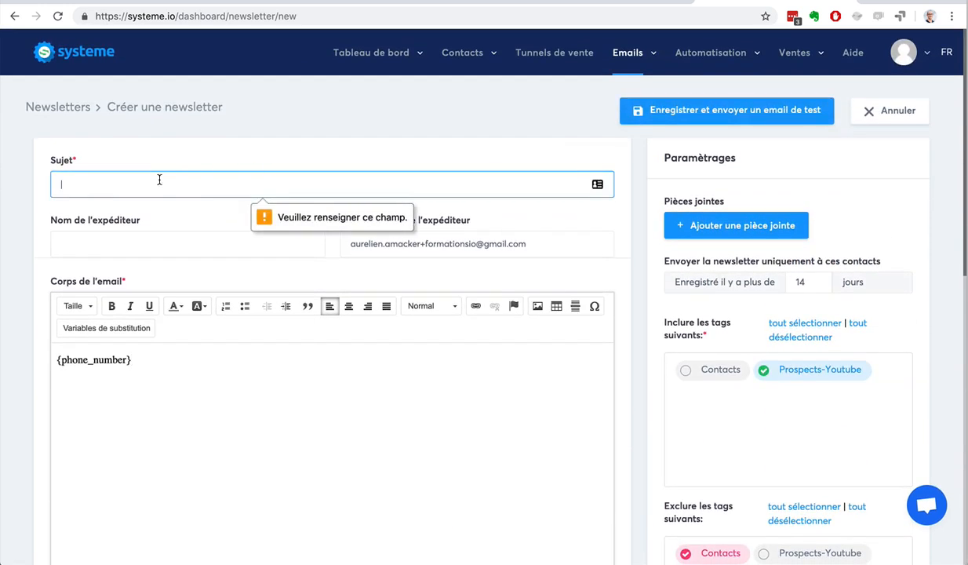
pyautogui.write('titre')
pyautogui.click(708, 114)
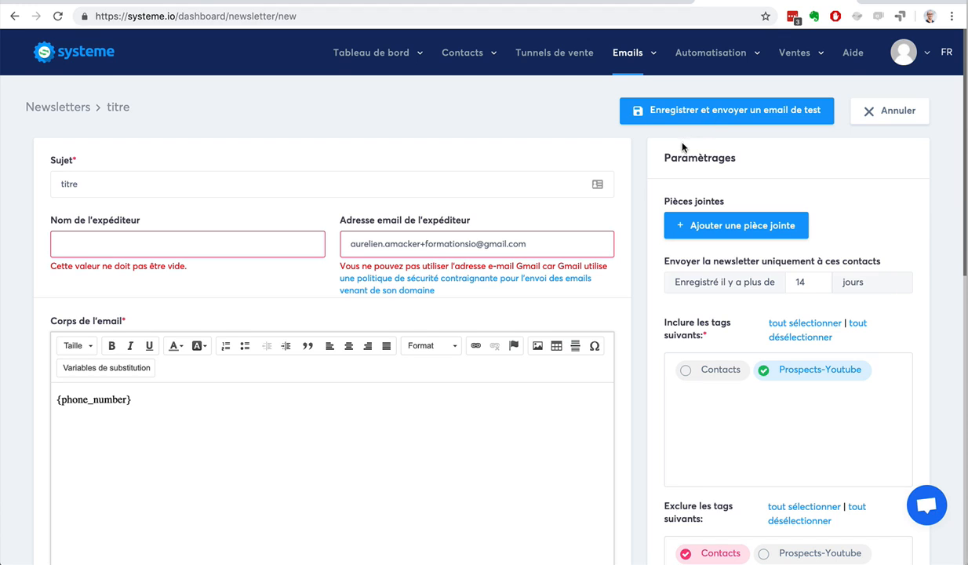
# - Create an email campaign with "7 conseils pour ..." as both its name and description
pyautogui.moveTo(631, 69)
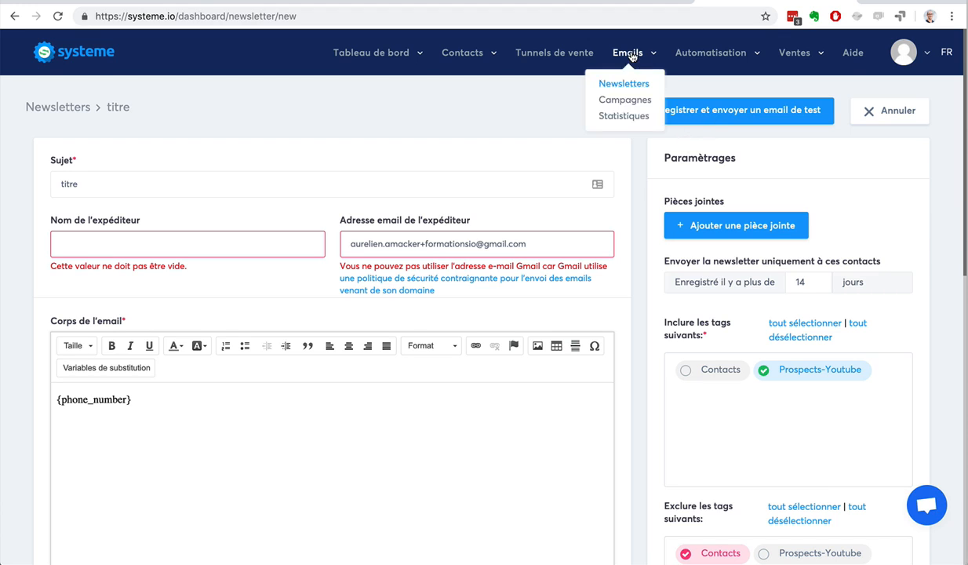
pyautogui.click(623, 102)
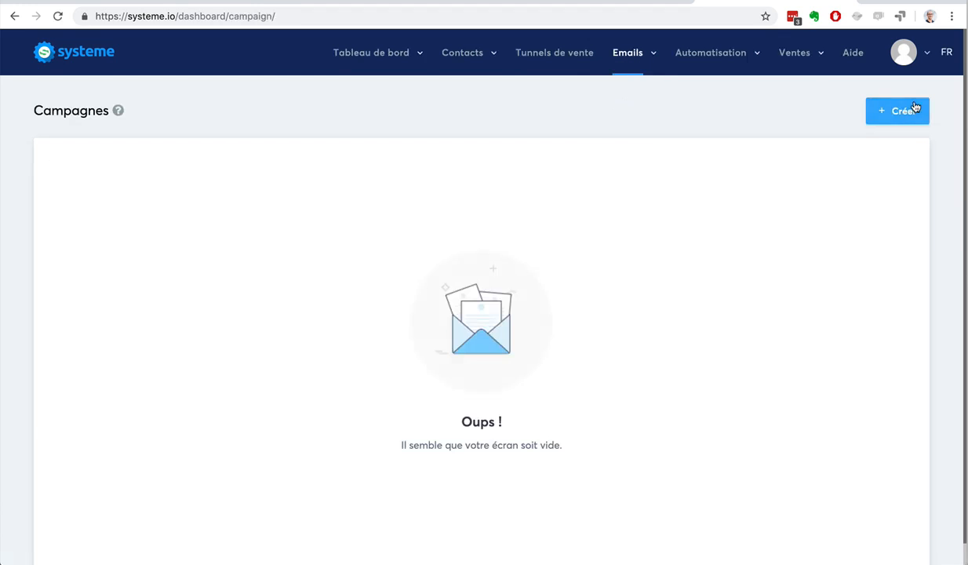
pyautogui.click(913, 110)
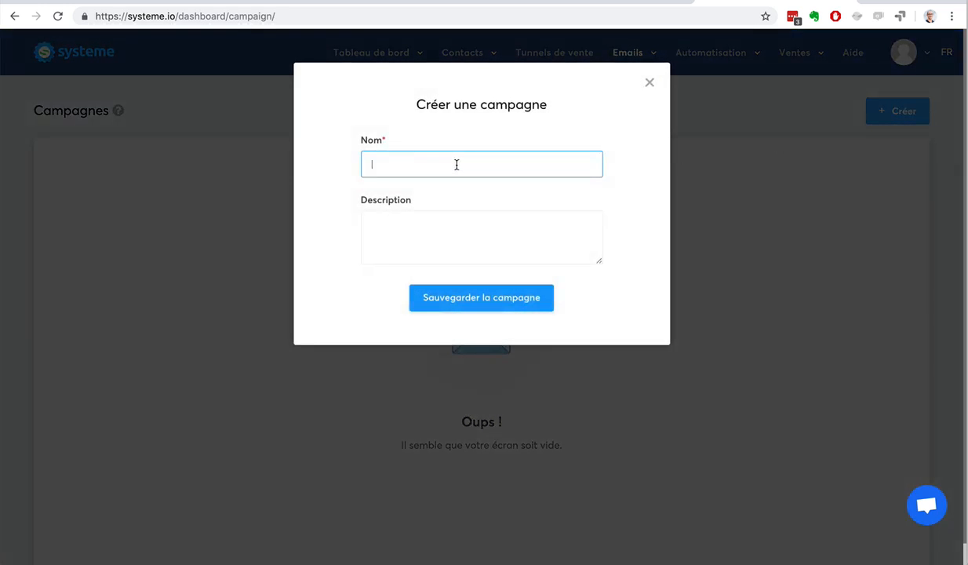
pyautogui.write('7 conseils pour ...')
pyautogui.moveTo(440, 163); pyautogui.dragTo(333, 150)
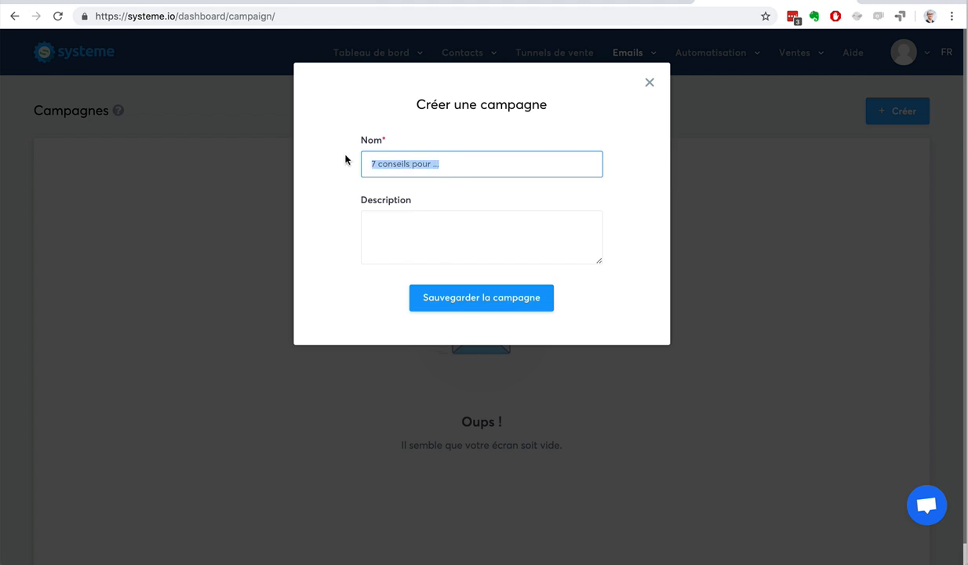
pyautogui.click(432, 218)
pyautogui.hotkey('ctrl', 'v')
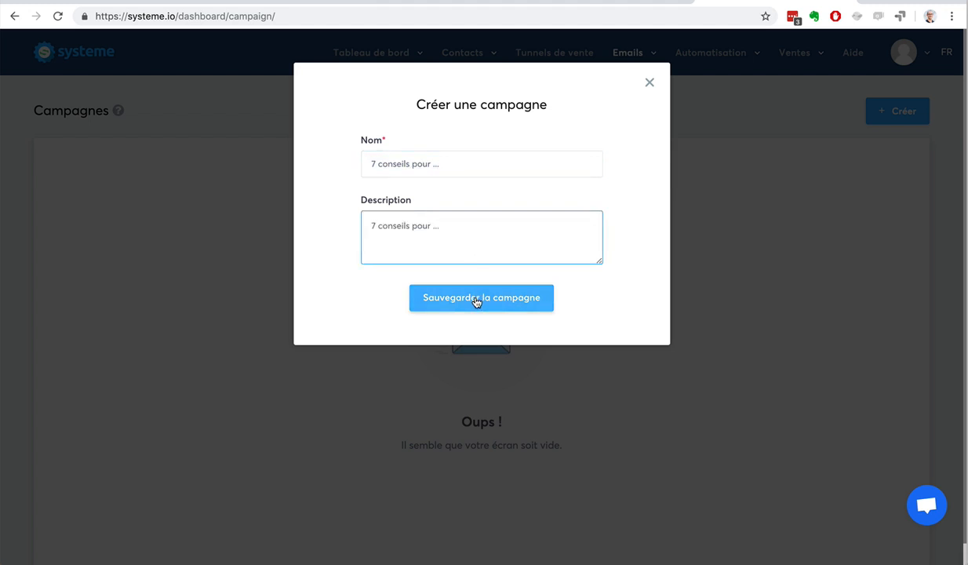
pyautogui.click(476, 299)
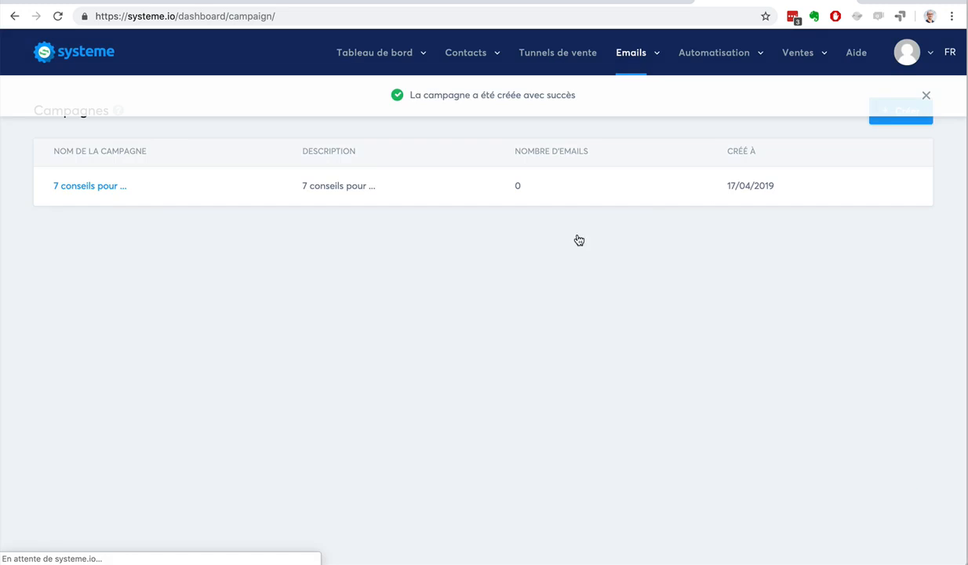
pyautogui.click(925, 95)
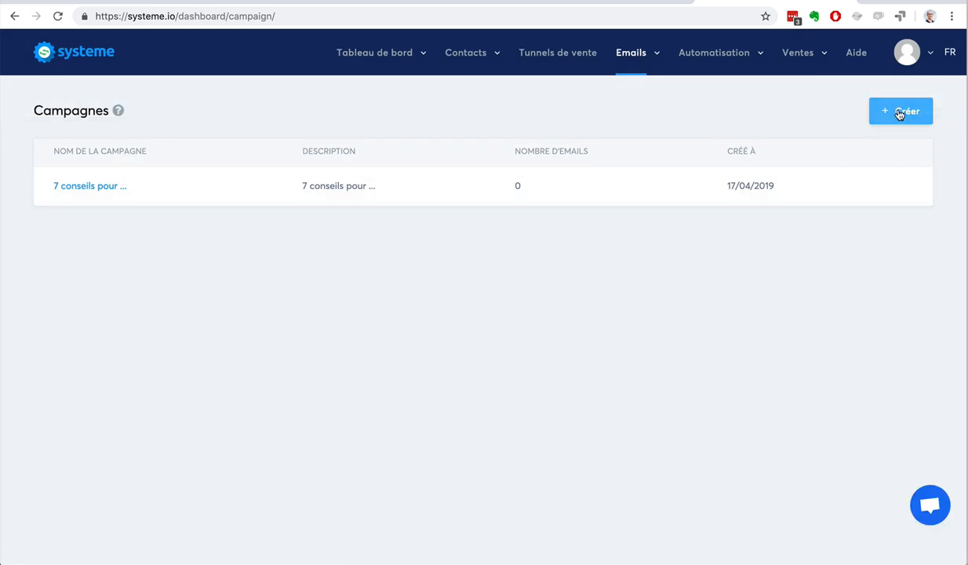
# - Open the "7 conseils pour ..." campaign, examine the new step form's subject, delay and placement fields, and cancel the step creation
pyautogui.click(102, 192)
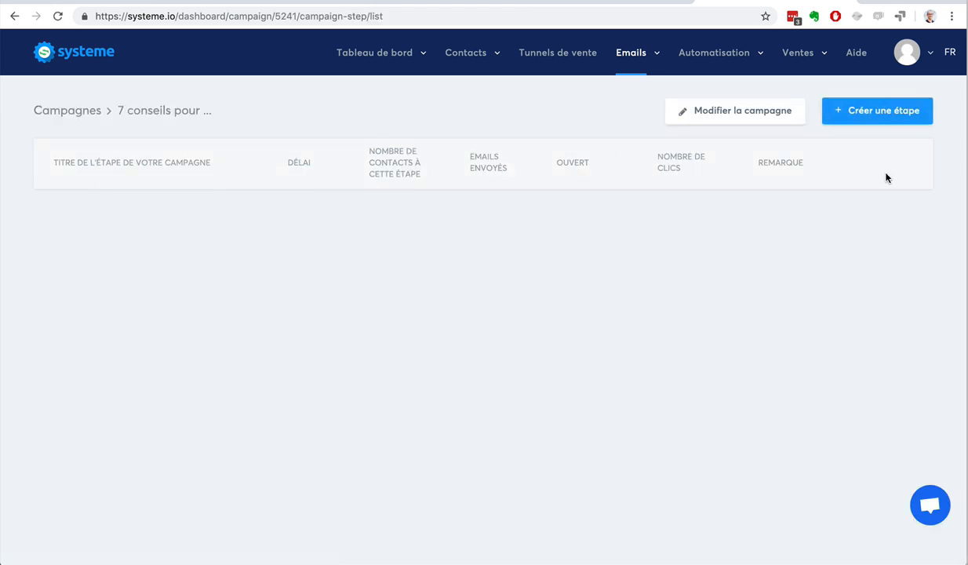
pyautogui.click(855, 109)
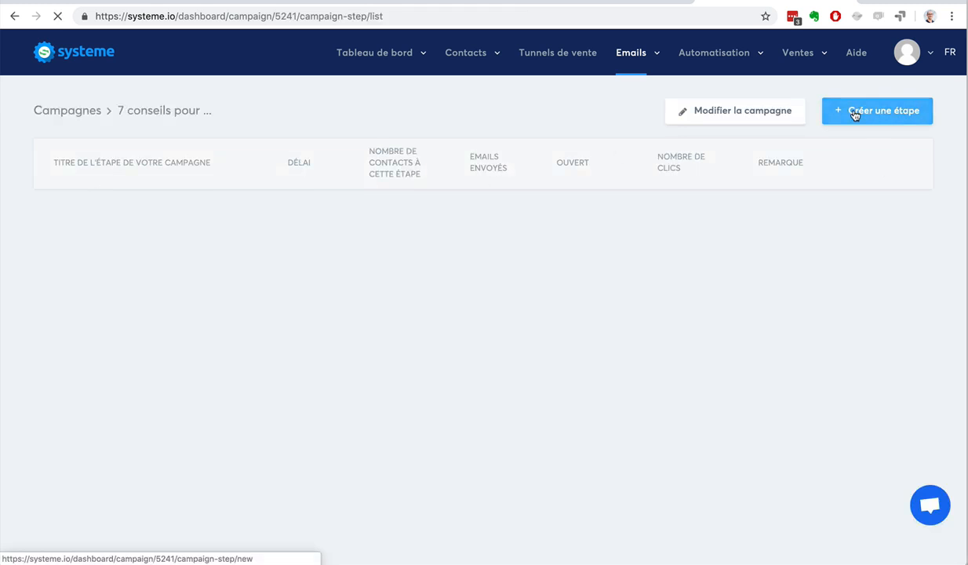
pyautogui.click(159, 185)
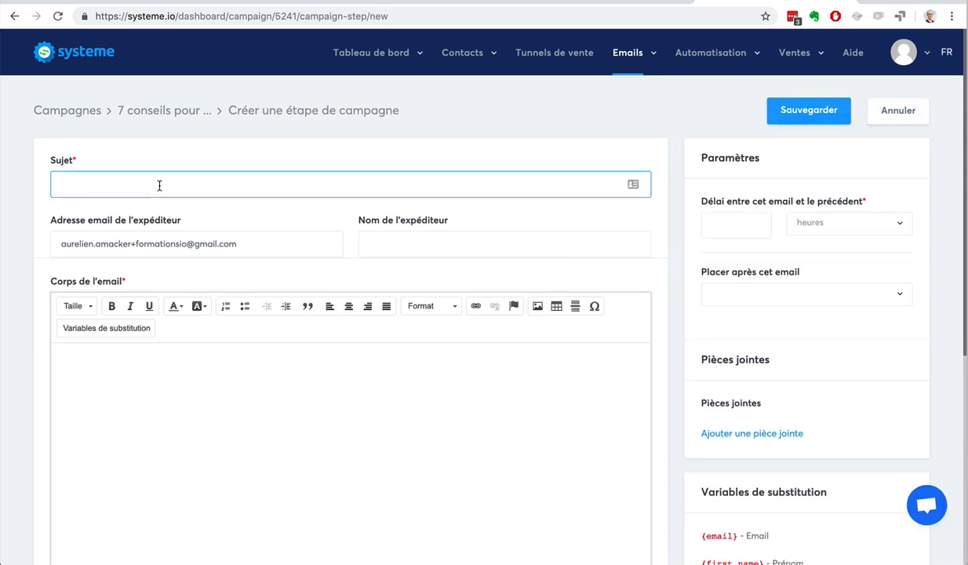
pyautogui.click(746, 222)
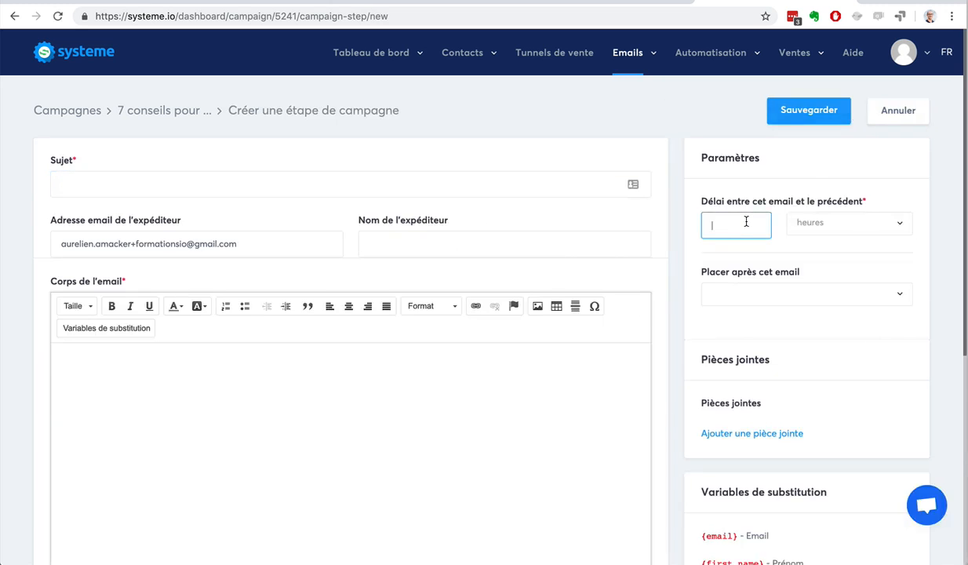
pyautogui.click(767, 294)
pyautogui.click(801, 294)
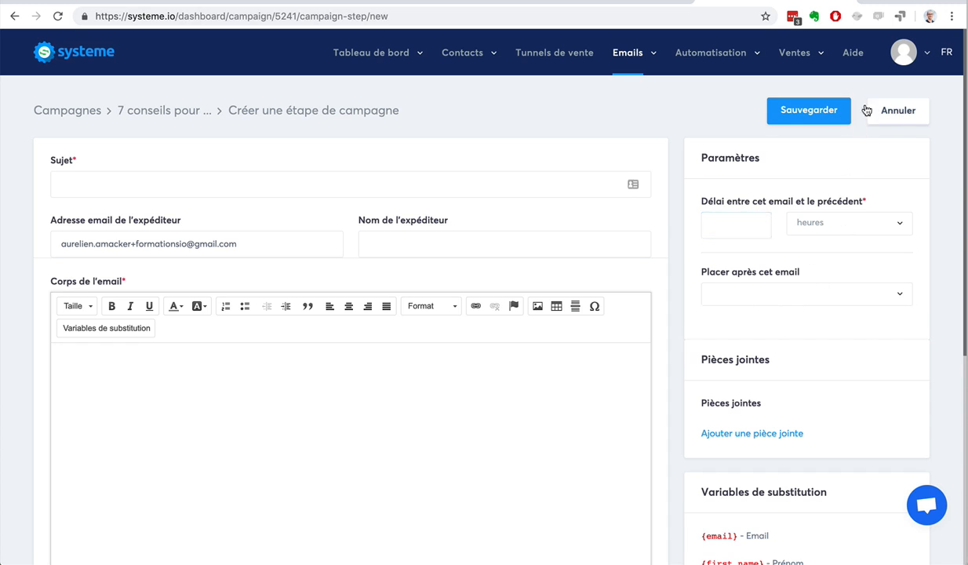
pyautogui.click(803, 108)
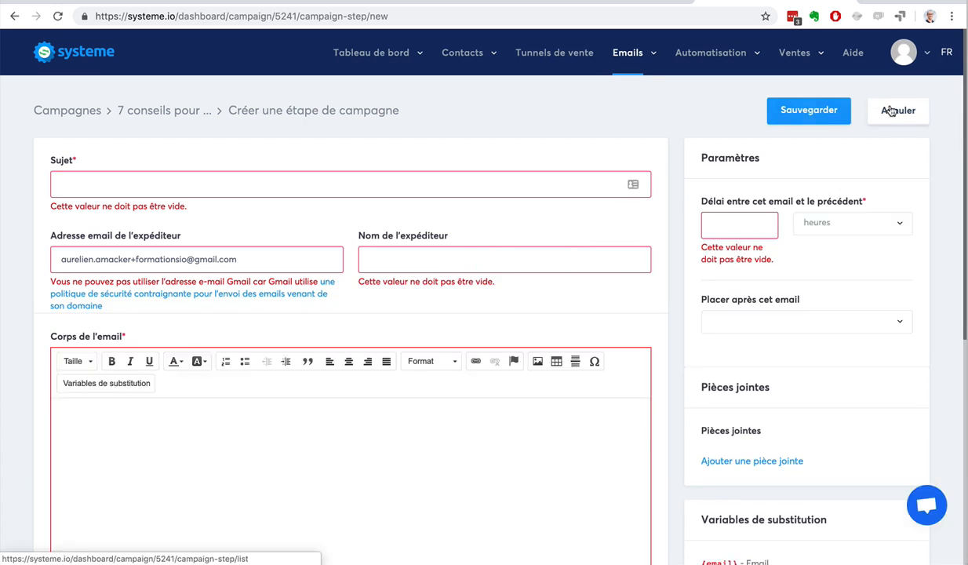
pyautogui.click(885, 109)
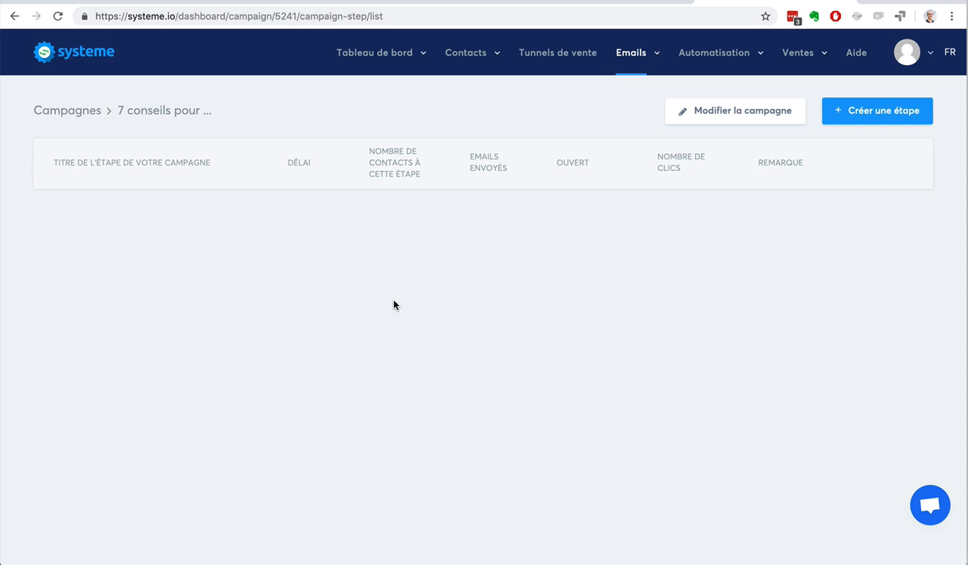
# - Open the newsletters list
pyautogui.moveTo(640, 56)
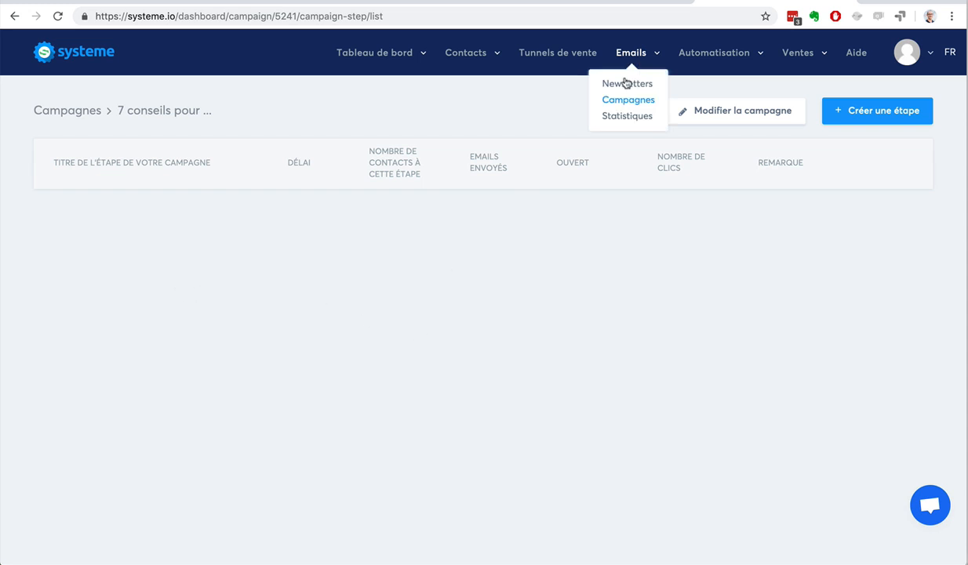